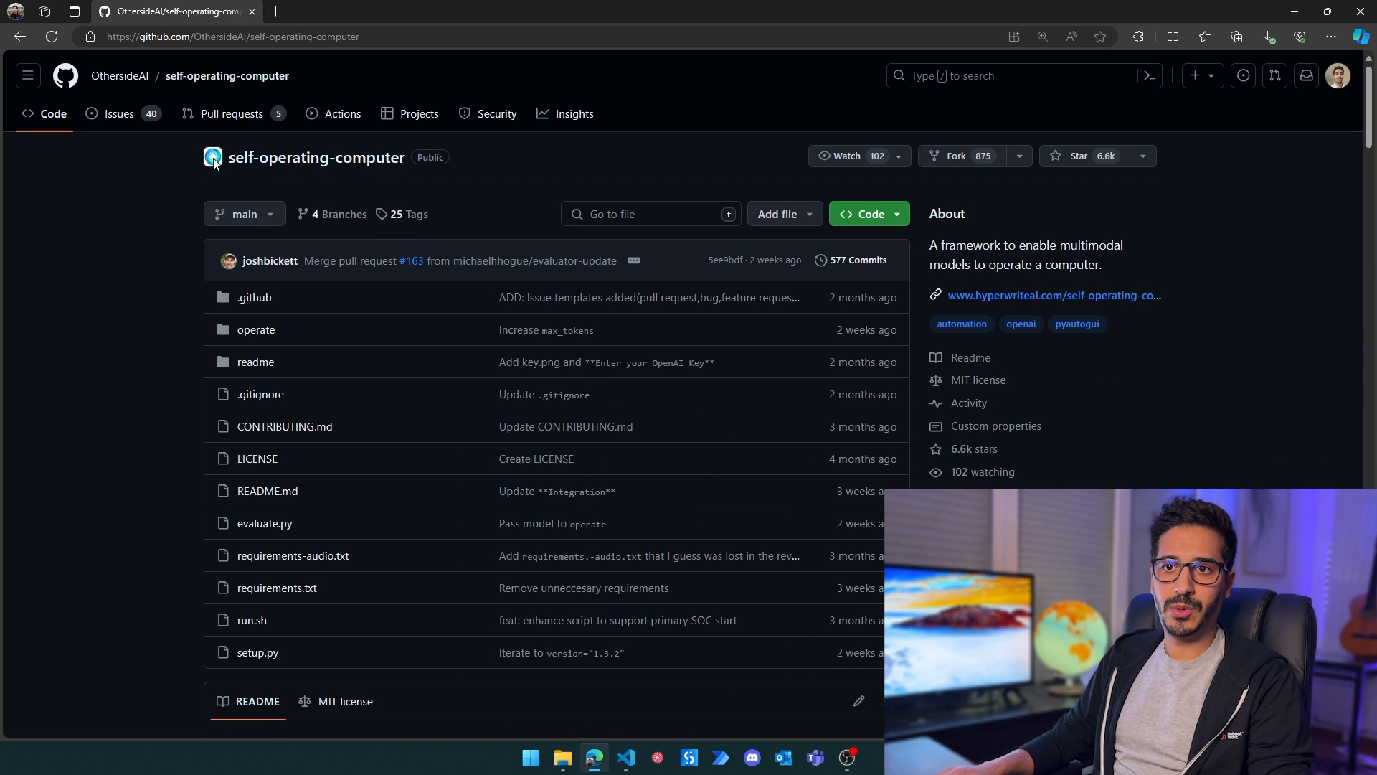
Step: Copy the 'pip install self-operating-computer' command from the GitHub README's Run section
{"action": "key", "text": "ctrl+l"}
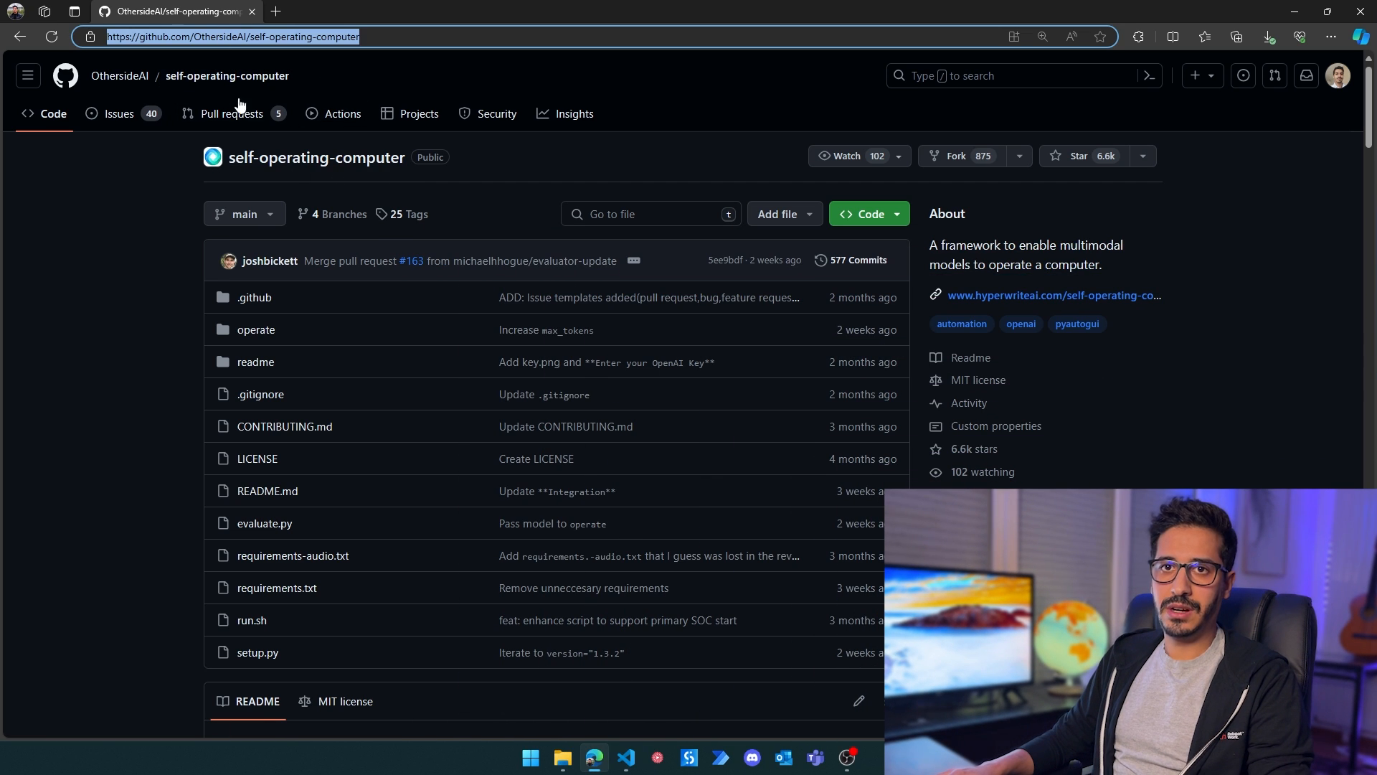
{"action": "scroll", "coordinate": [488, 345], "scroll_direction": "down", "scroll_amount": 5}
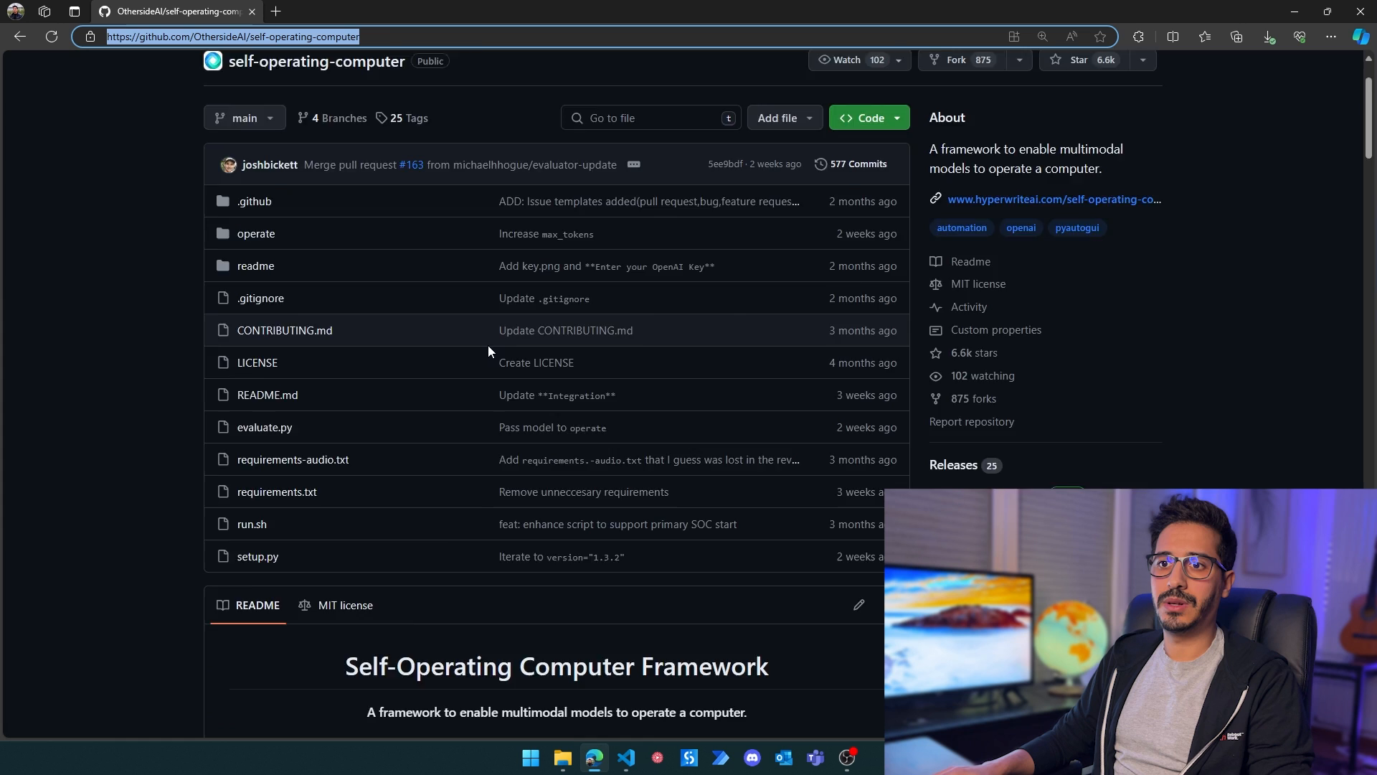
{"action": "scroll", "coordinate": [500, 349], "scroll_direction": "down", "scroll_amount": 10}
{"action": "scroll", "coordinate": [501, 350], "scroll_direction": "down", "scroll_amount": 4}
{"action": "scroll", "coordinate": [500, 350], "scroll_direction": "down", "scroll_amount": 4}
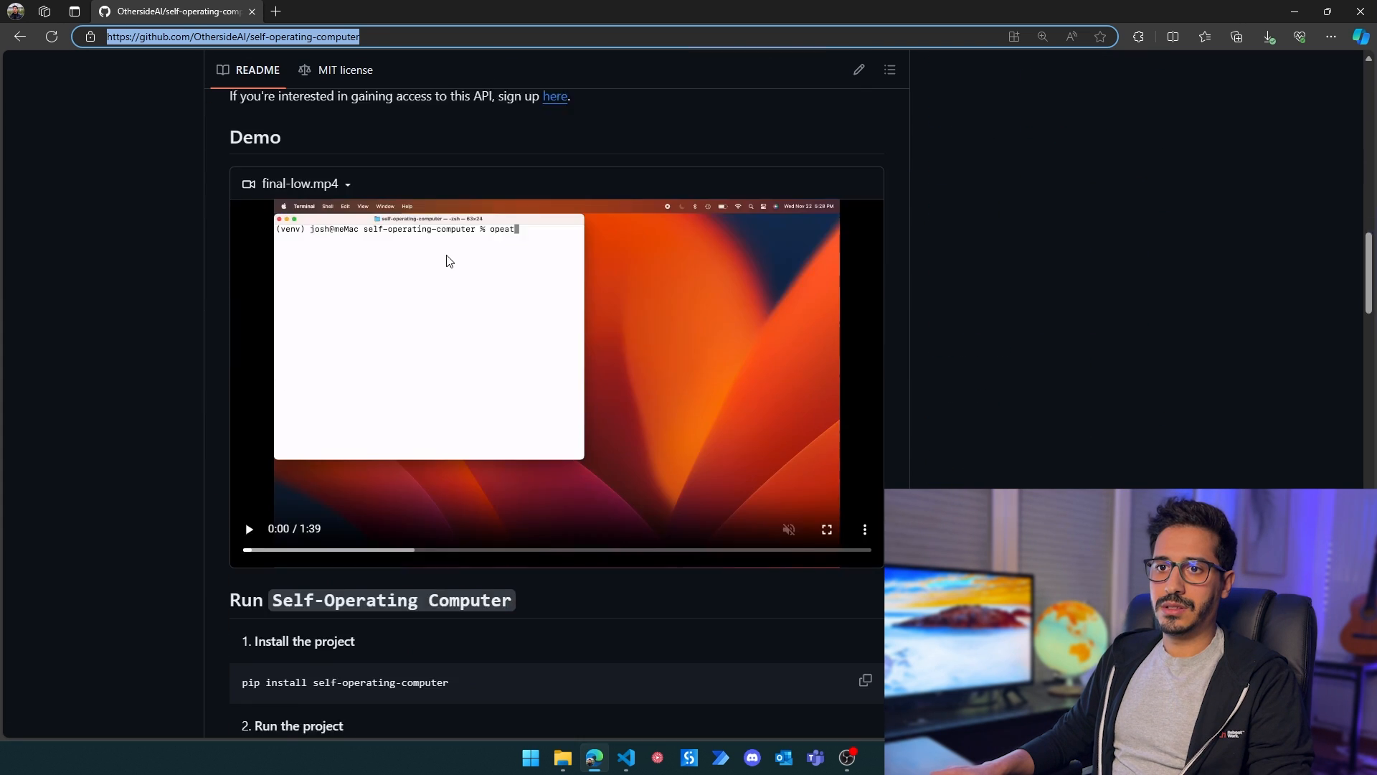
{"action": "scroll", "coordinate": [500, 322], "scroll_direction": "down", "scroll_amount": 6}
{"action": "scroll", "coordinate": [498, 276], "scroll_direction": "up", "scroll_amount": 4}
{"action": "left_click", "coordinate": [865, 436]}
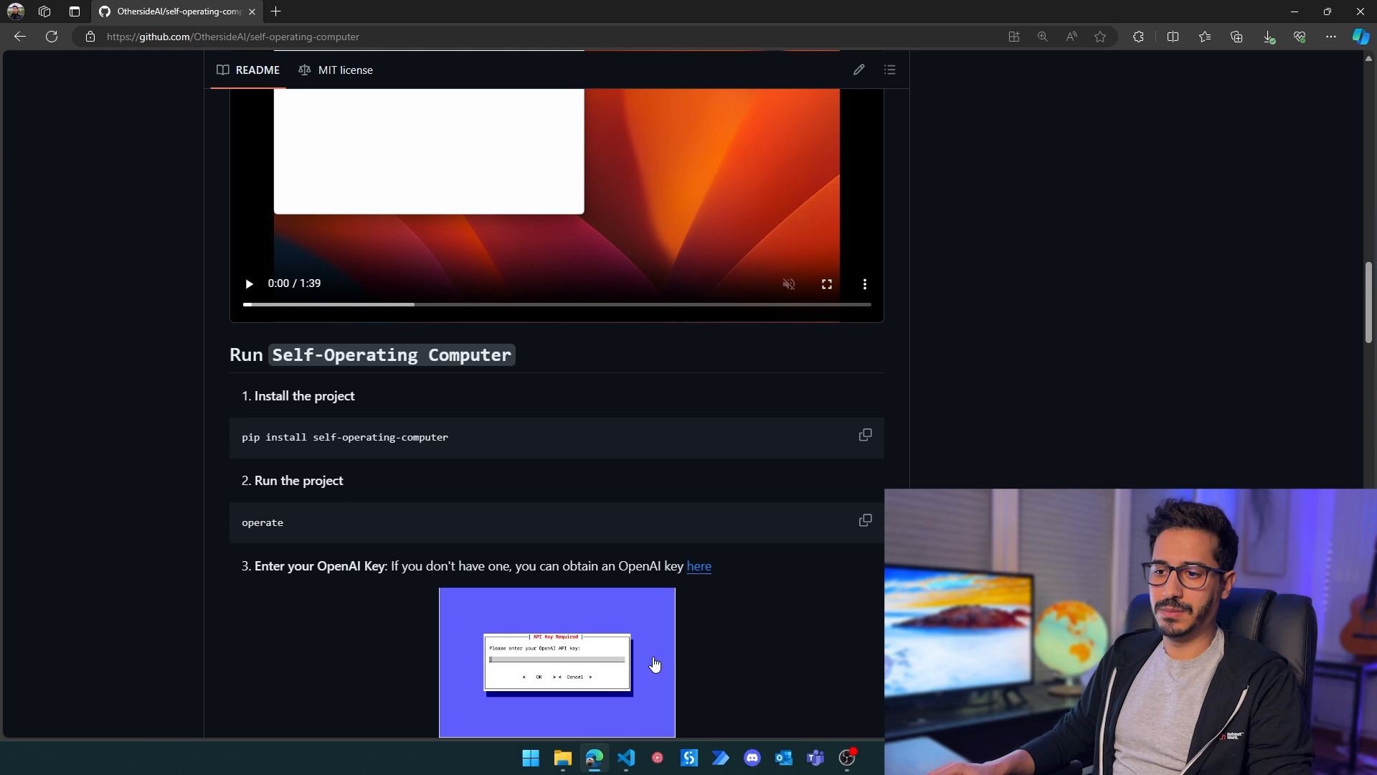
Step: Launch Terminal from Start search and run 'pip install self-operating-computer'
{"action": "left_click", "coordinate": [531, 758]}
{"action": "type", "text": "terminal"}
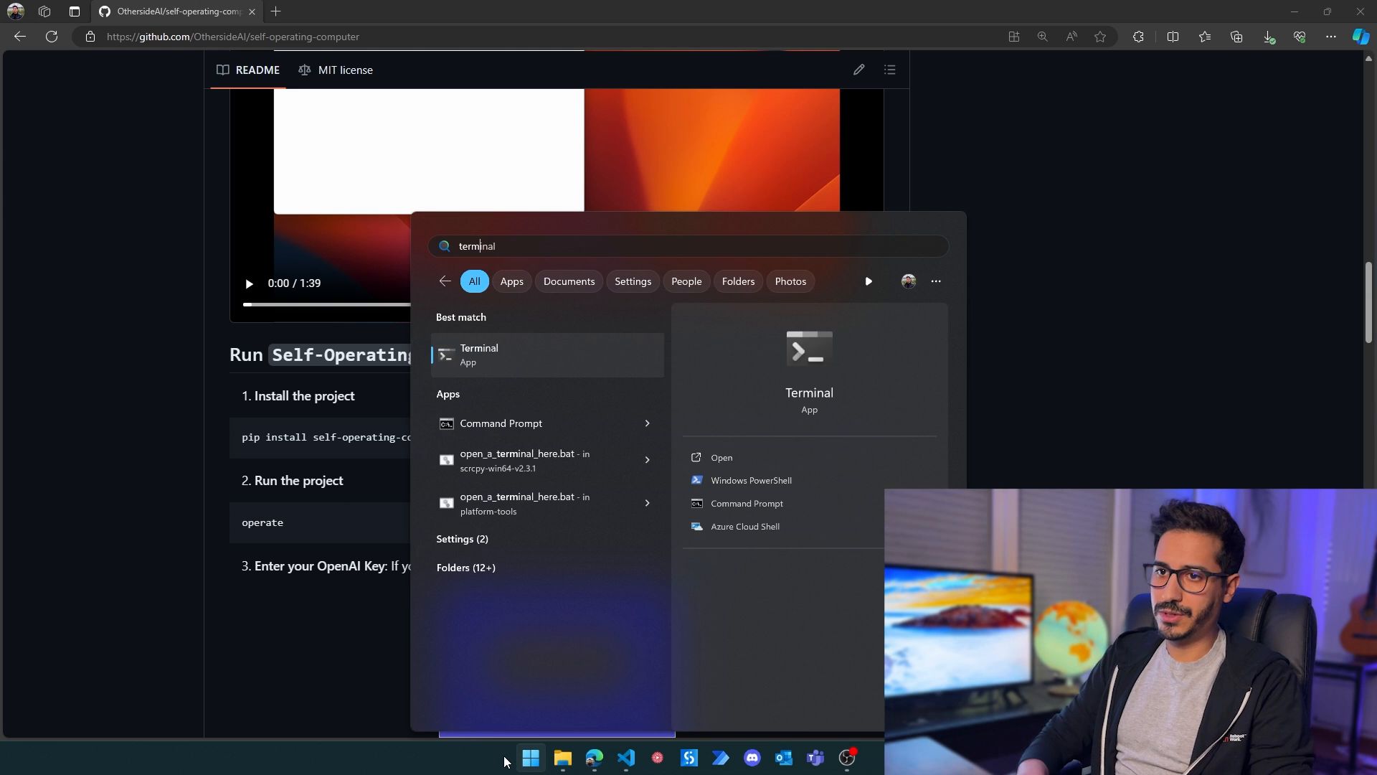
{"action": "key", "text": "Return"}
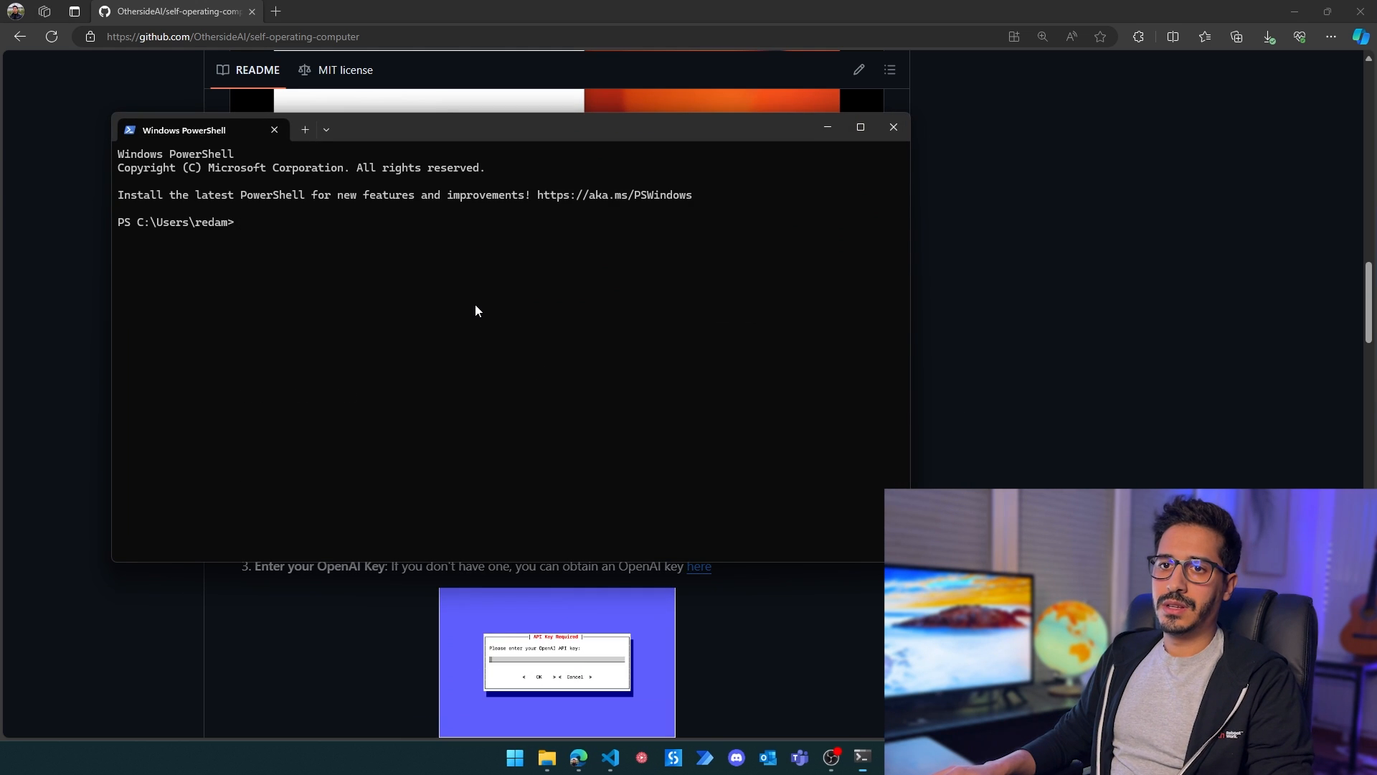
{"action": "key", "text": "ctrl+v"}
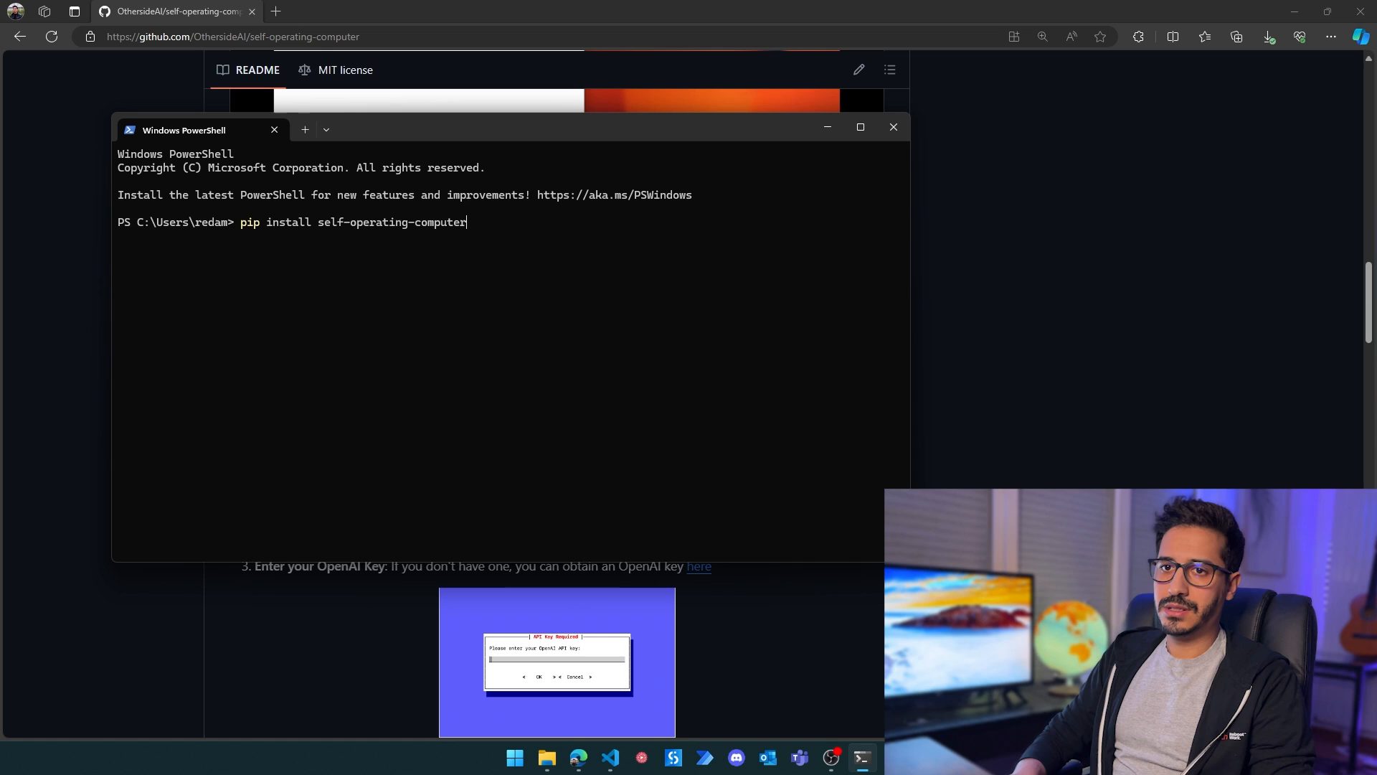
{"action": "key", "text": "Return"}
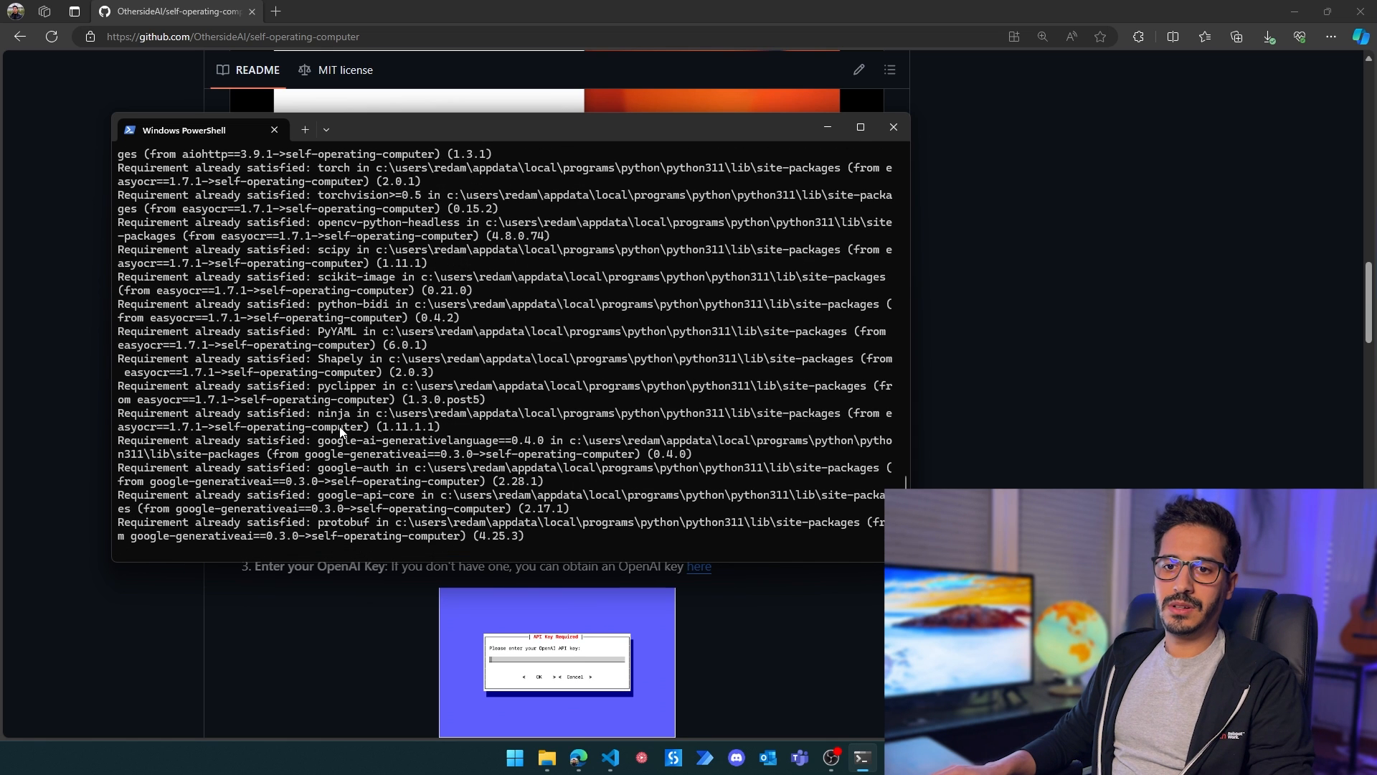
Step: Cancel the install (requirements already satisfied) and clear the terminal to a fresh prompt
{"action": "key", "text": "ctrl+c"}
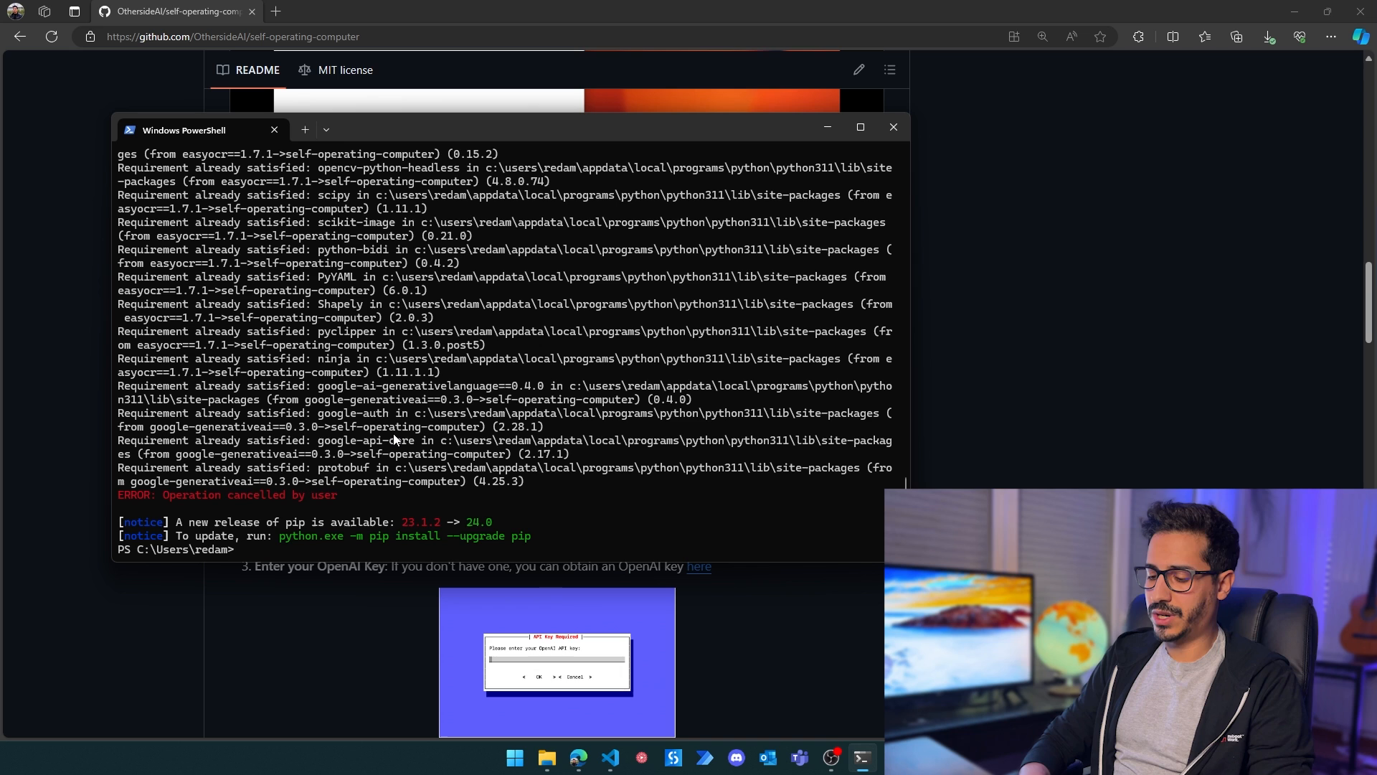
{"action": "type", "text": "clear"}
{"action": "key", "text": "Return"}
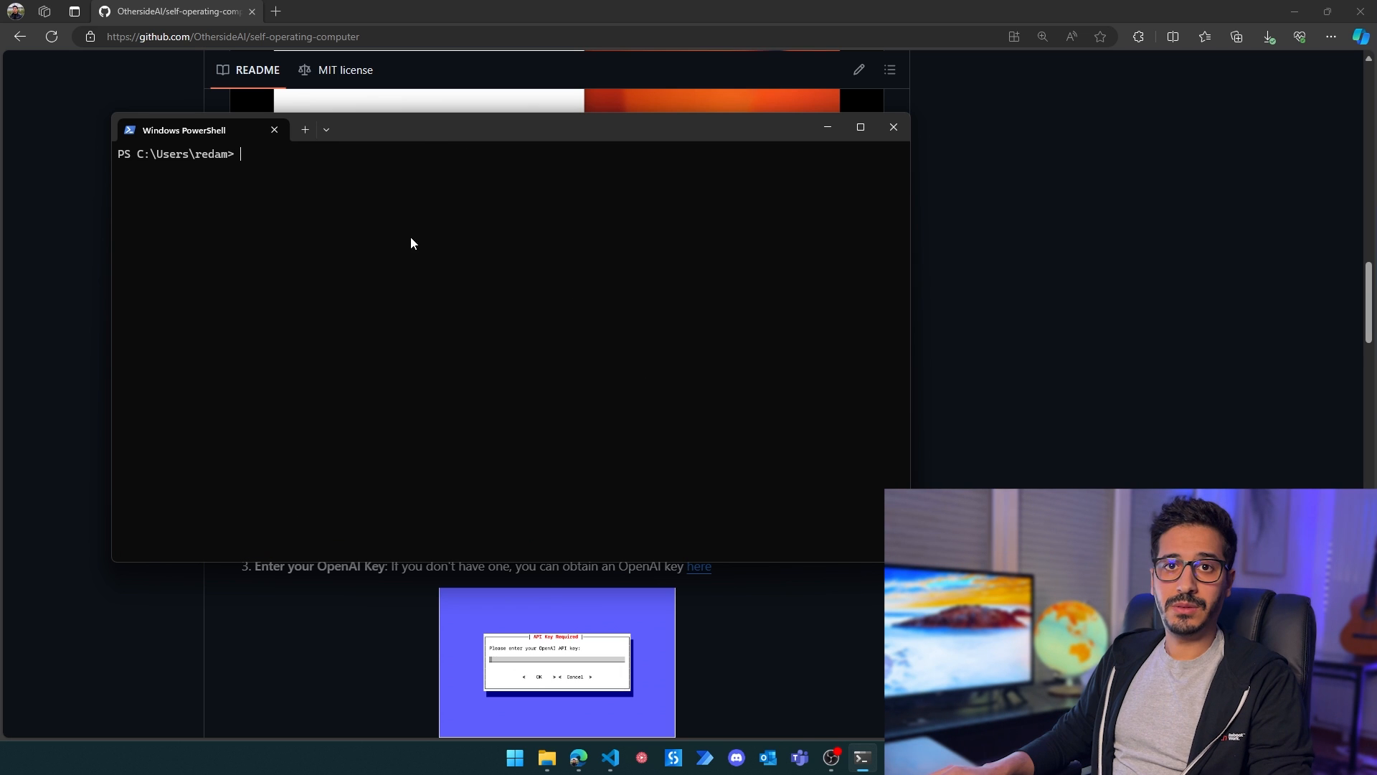
Step: Move the terminal to the upper right and run the 'operate' command copied from the README
{"action": "left_click_drag", "start_coordinate": [429, 139], "coordinate": [905, 93]}
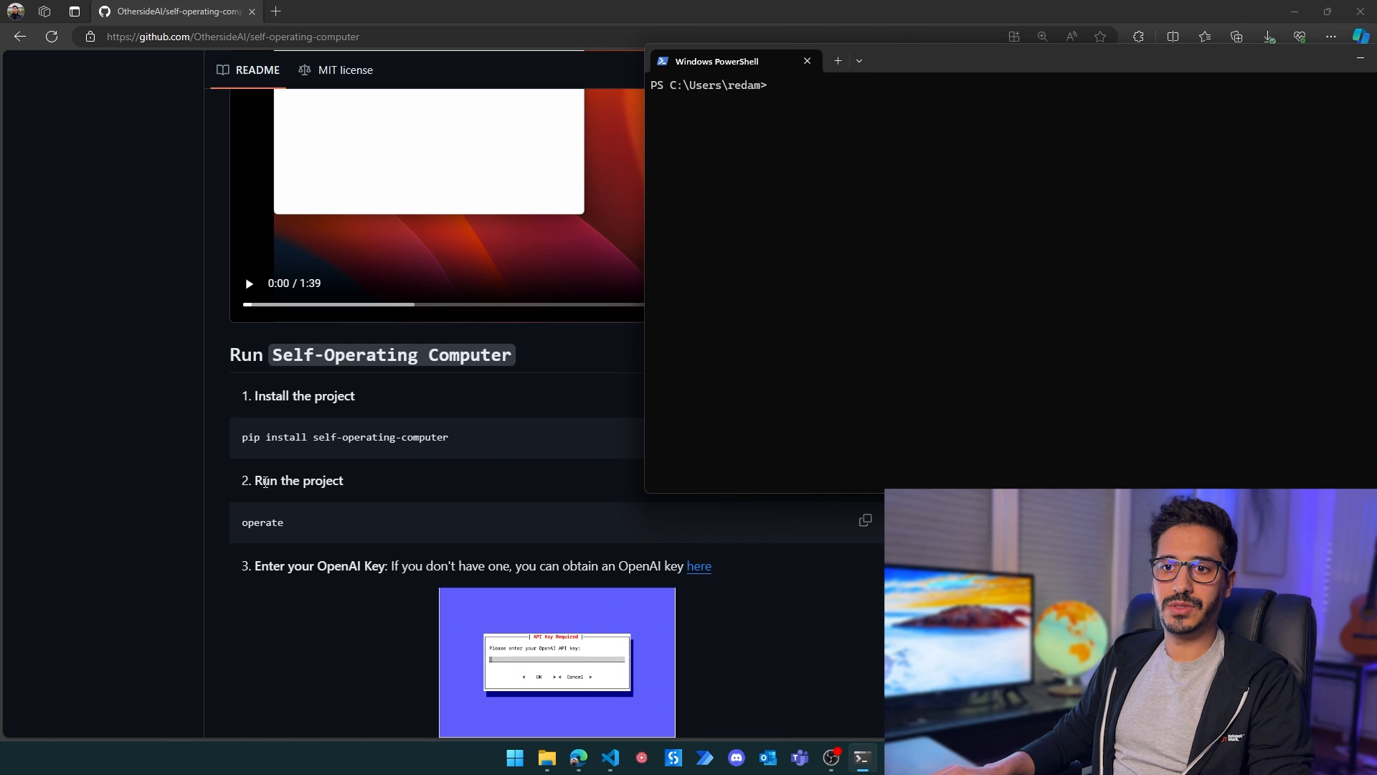
{"action": "double_click", "coordinate": [265, 522]}
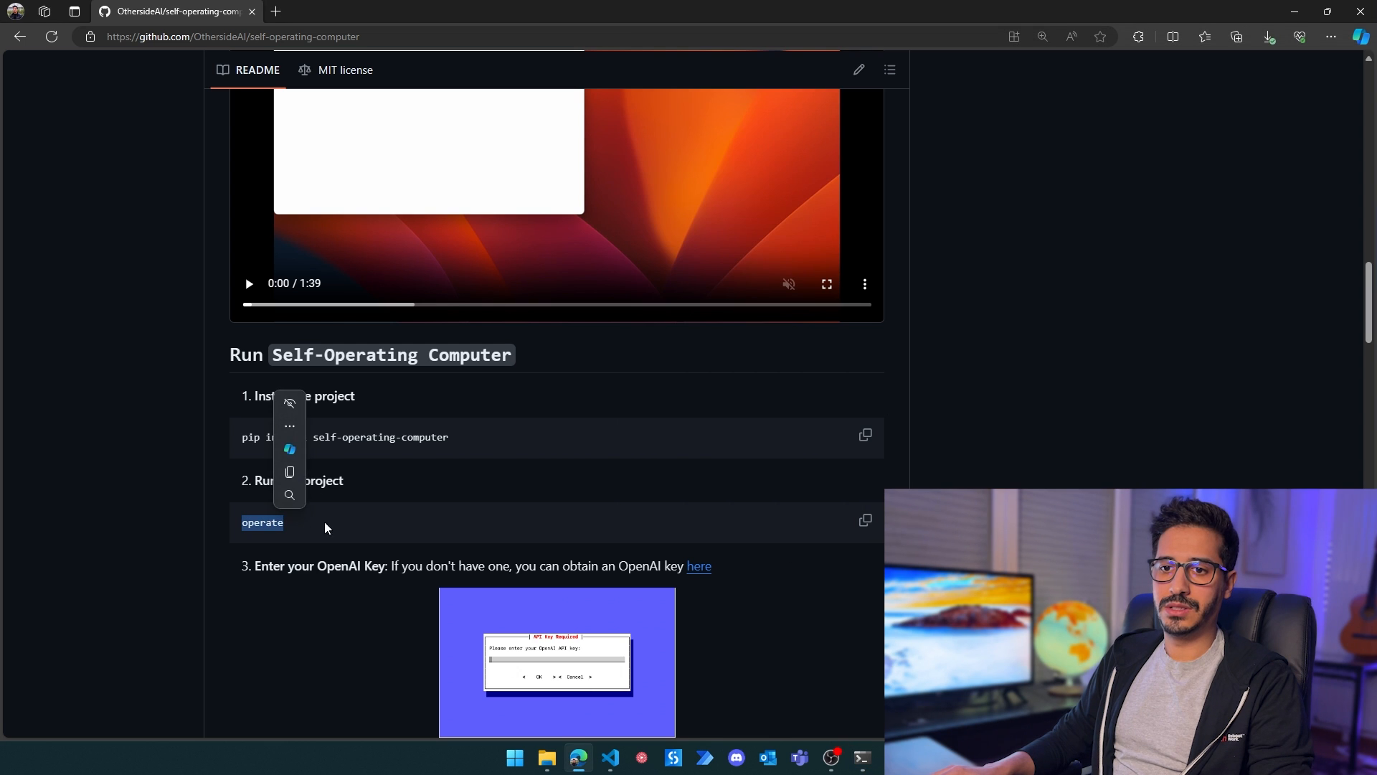
{"action": "key", "text": "alt+Tab"}
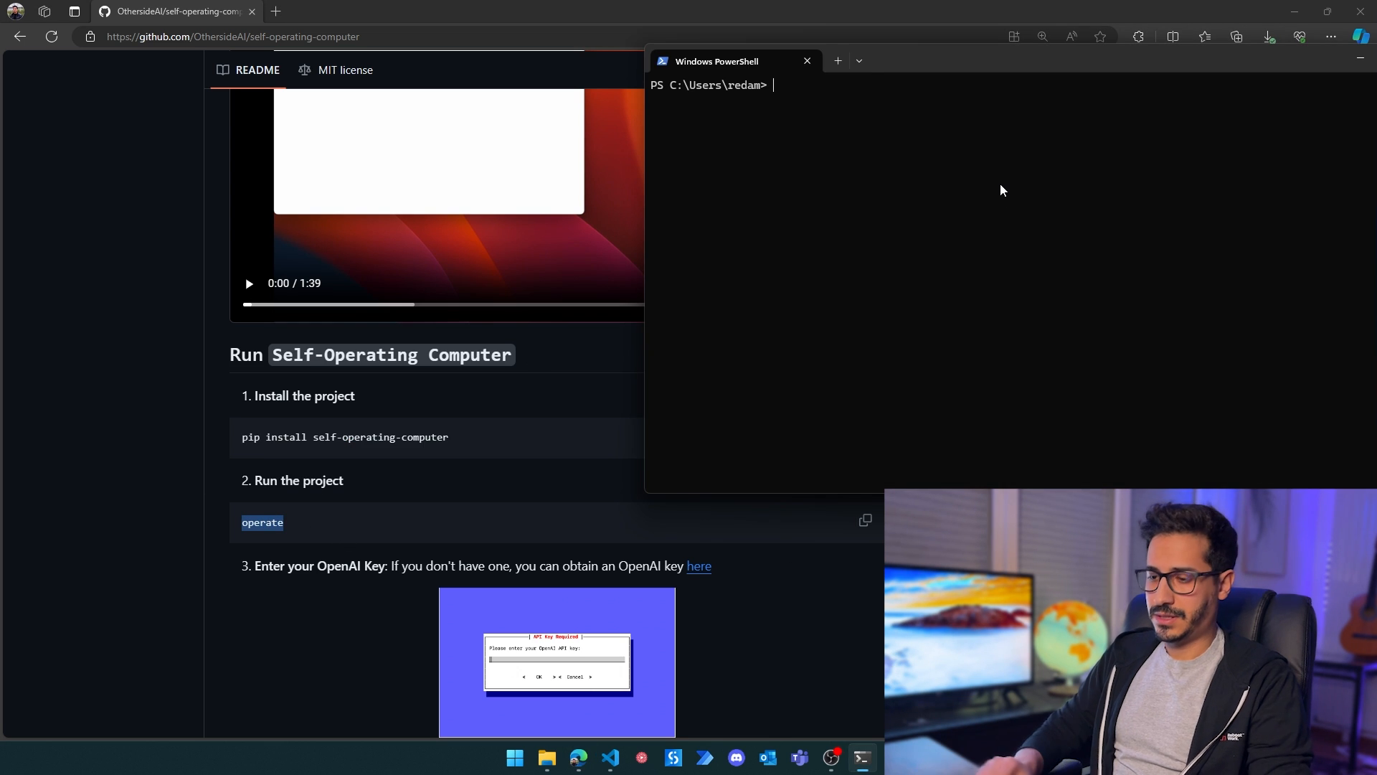
{"action": "type", "text": "operate"}
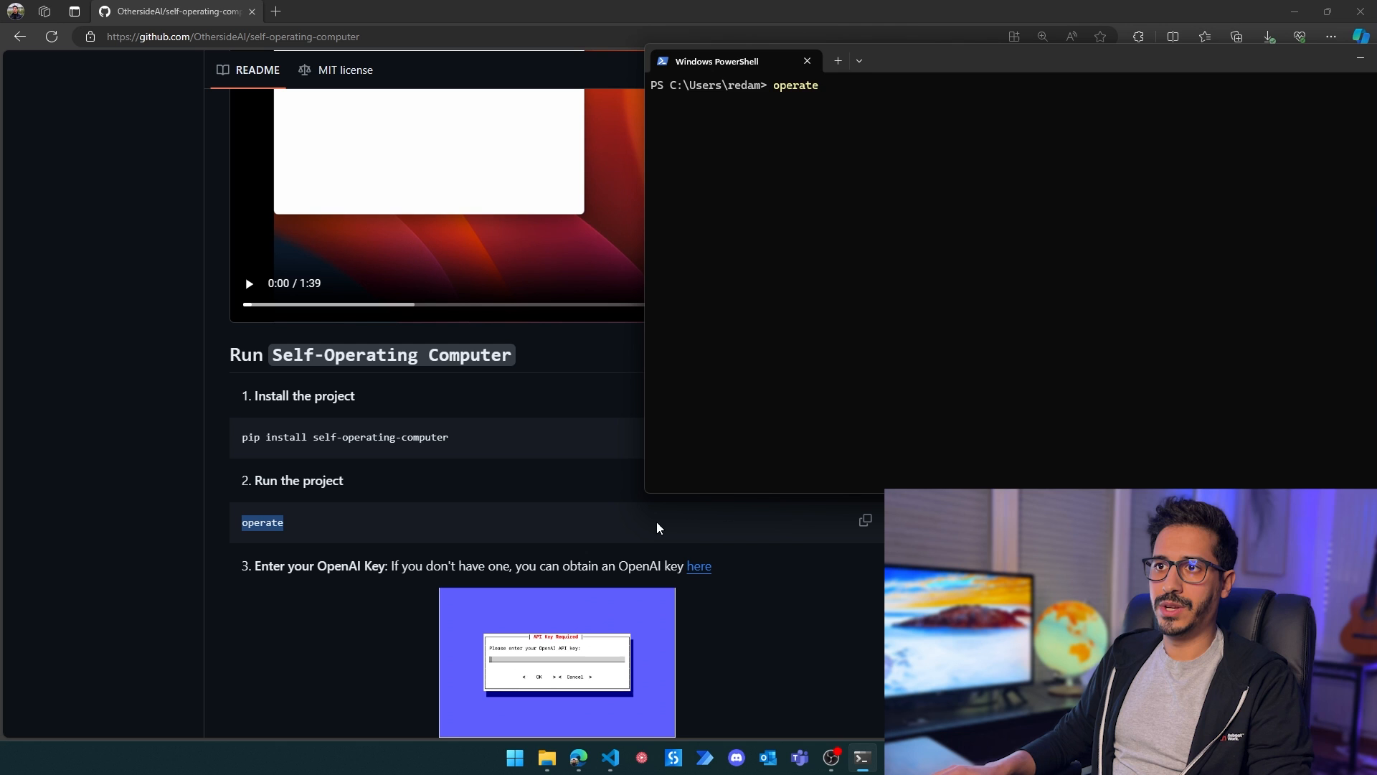
{"action": "key", "text": "Return"}
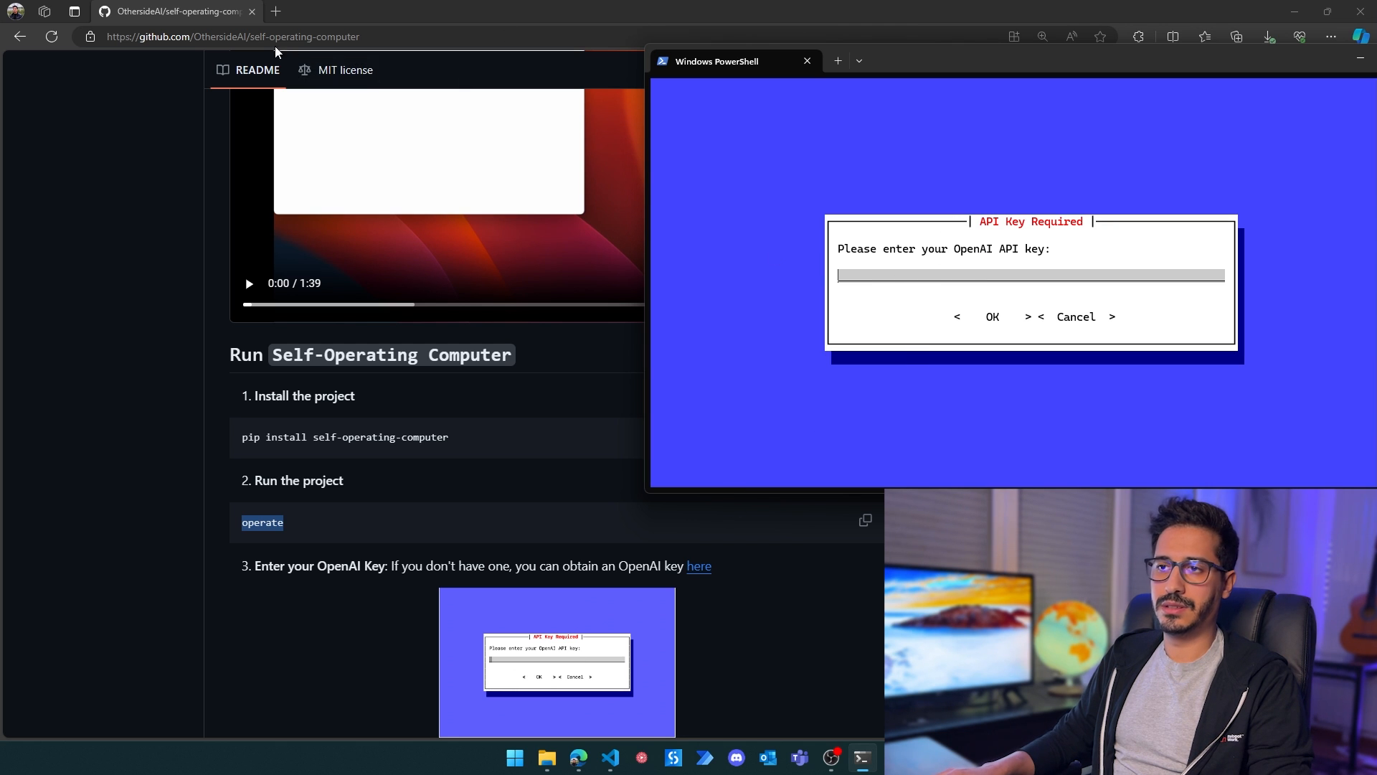
Step: Go to openai.com in a new tab, log in and enter the API developer platform
{"action": "left_click", "coordinate": [276, 11]}
{"action": "type", "text": "openai.com"}
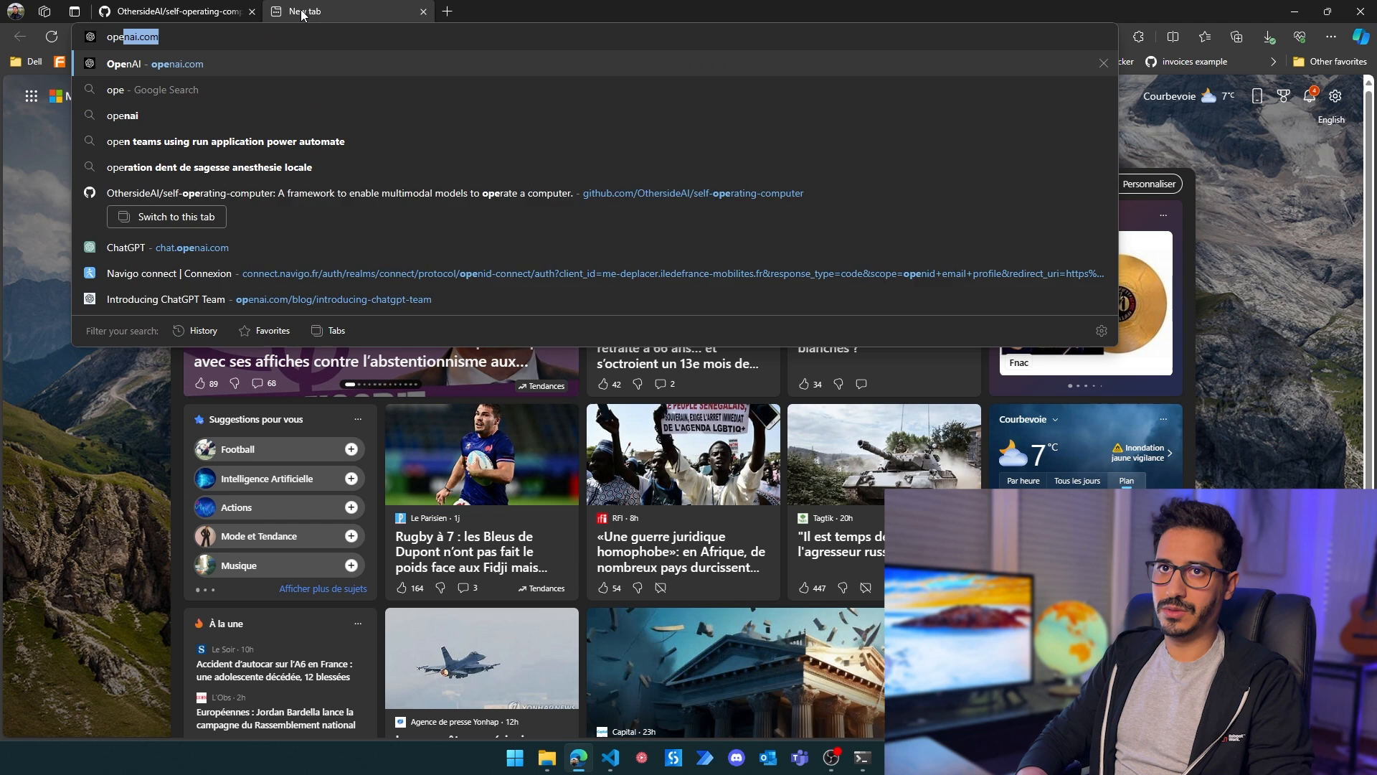
{"action": "key", "text": "Return"}
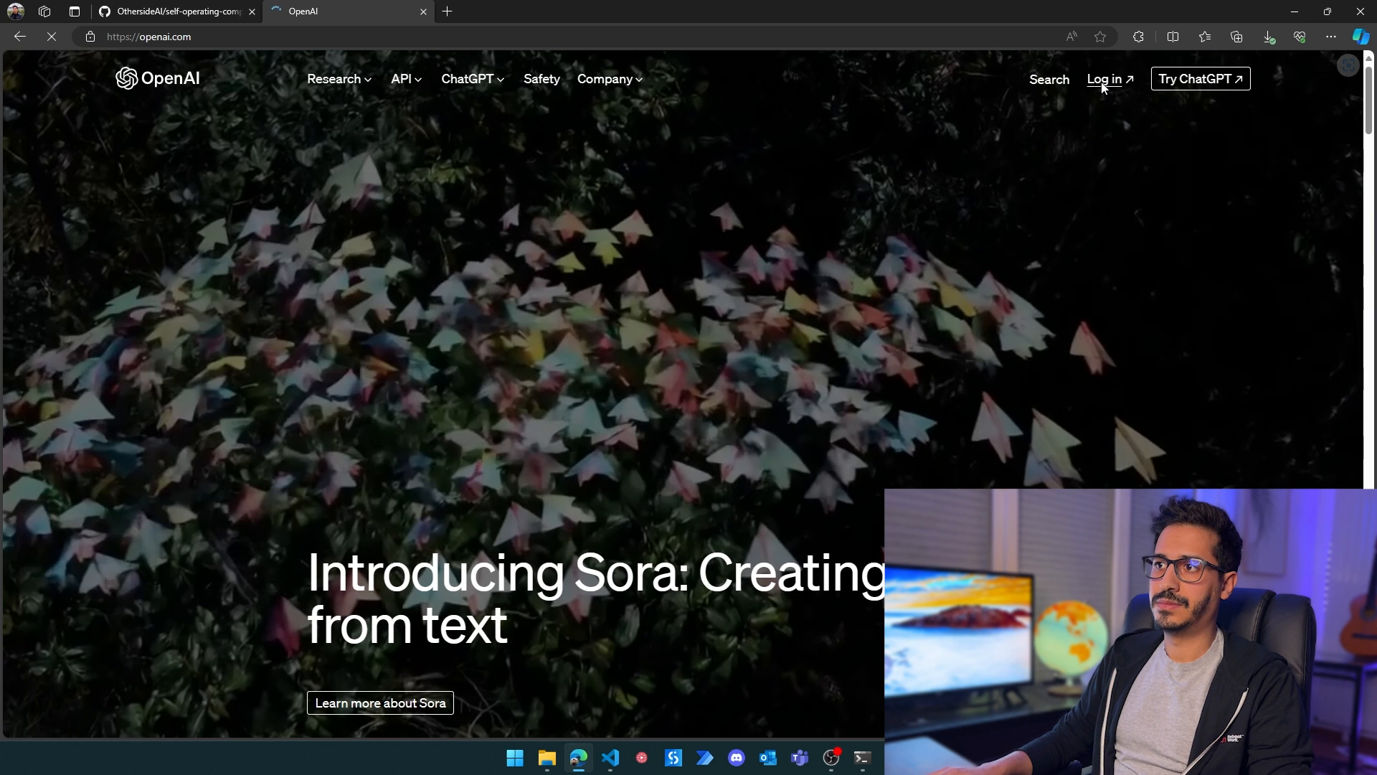
{"action": "left_click", "coordinate": [1104, 79]}
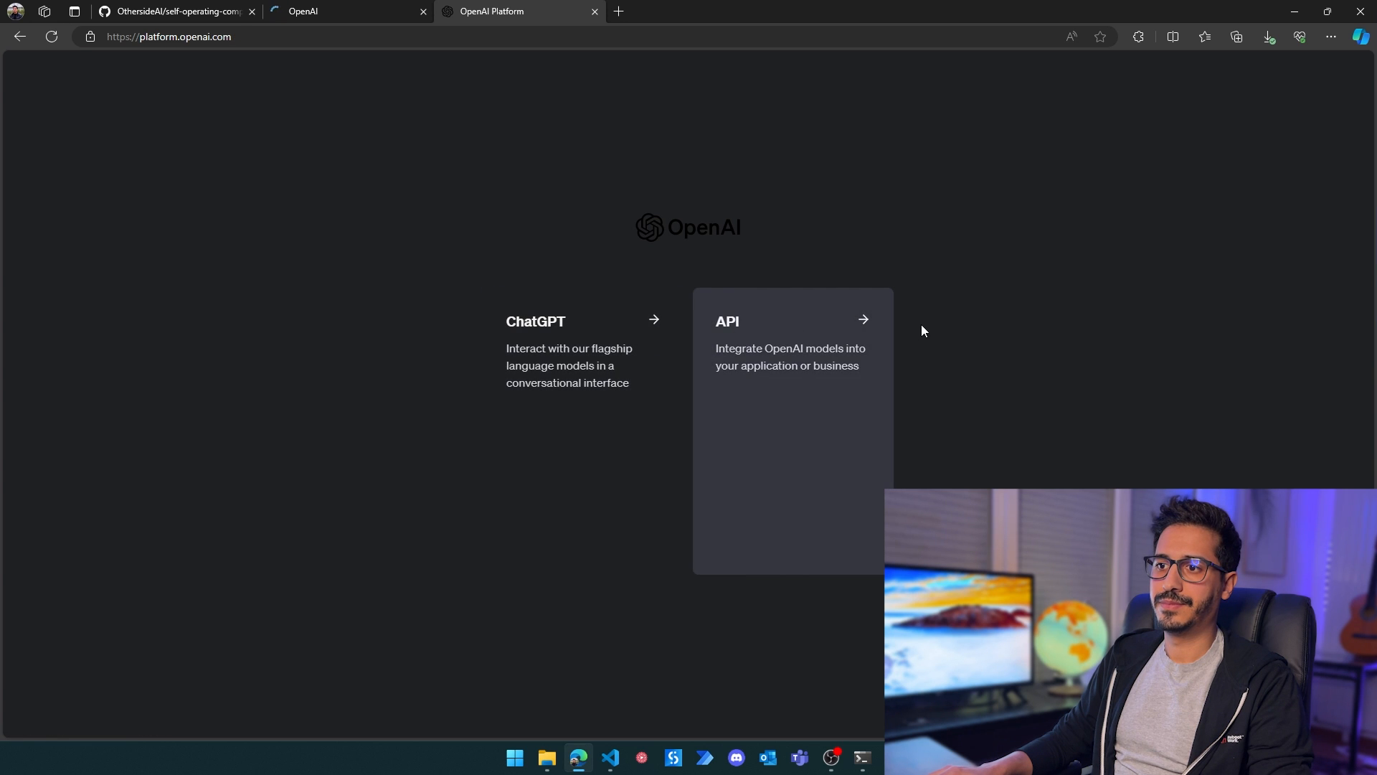
{"action": "left_click", "coordinate": [861, 323]}
{"action": "mouse_move", "coordinate": [23, 173]}
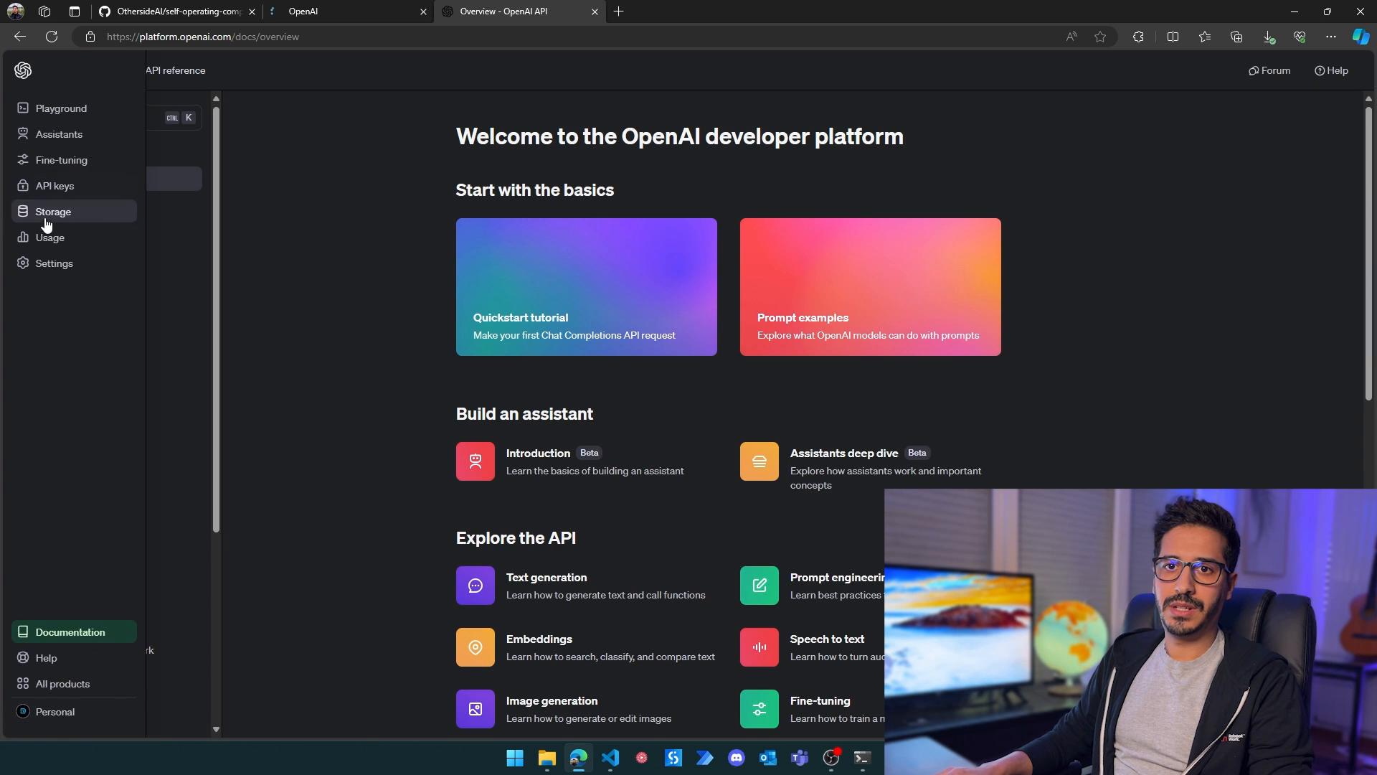
Step: Start creating a new secret key named SelfOperatingComputer on the API keys page
{"action": "left_click", "coordinate": [68, 189]}
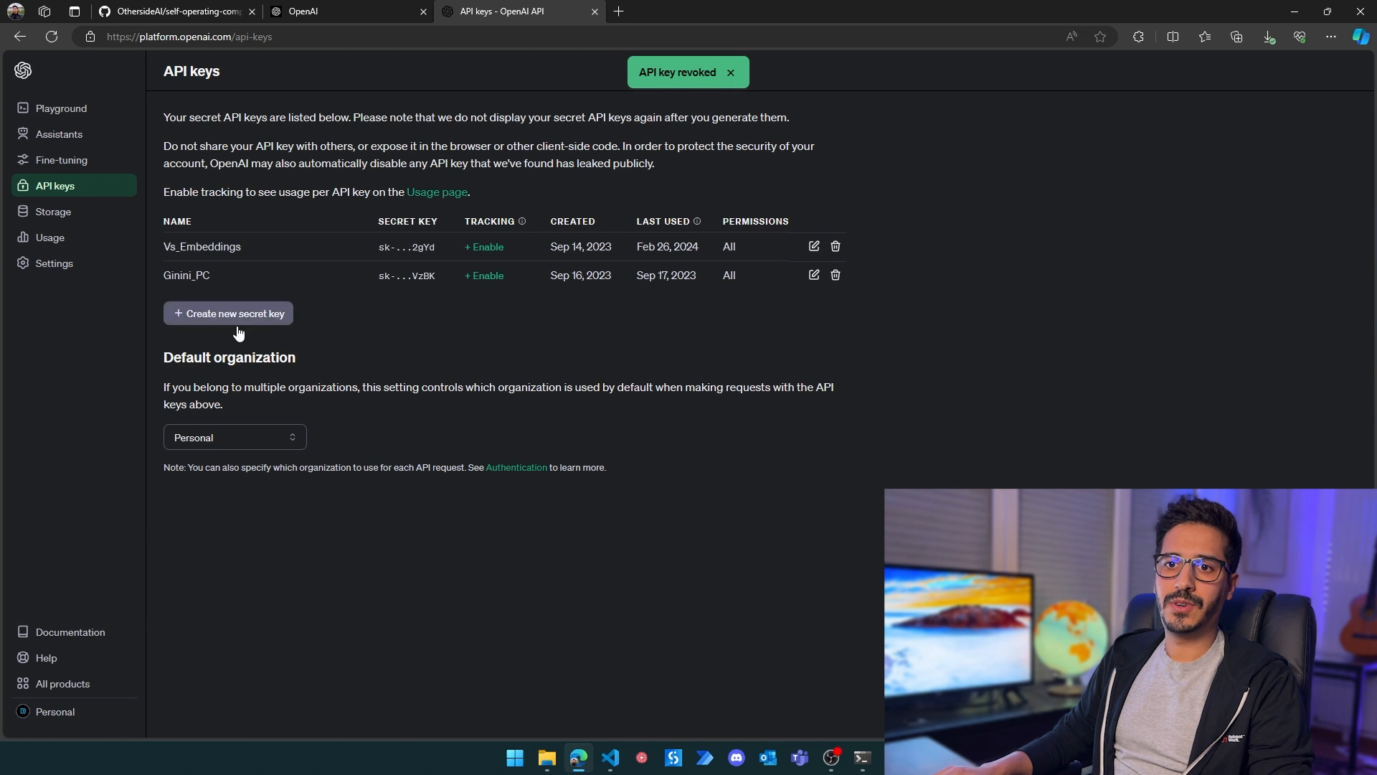
{"action": "left_click", "coordinate": [229, 313]}
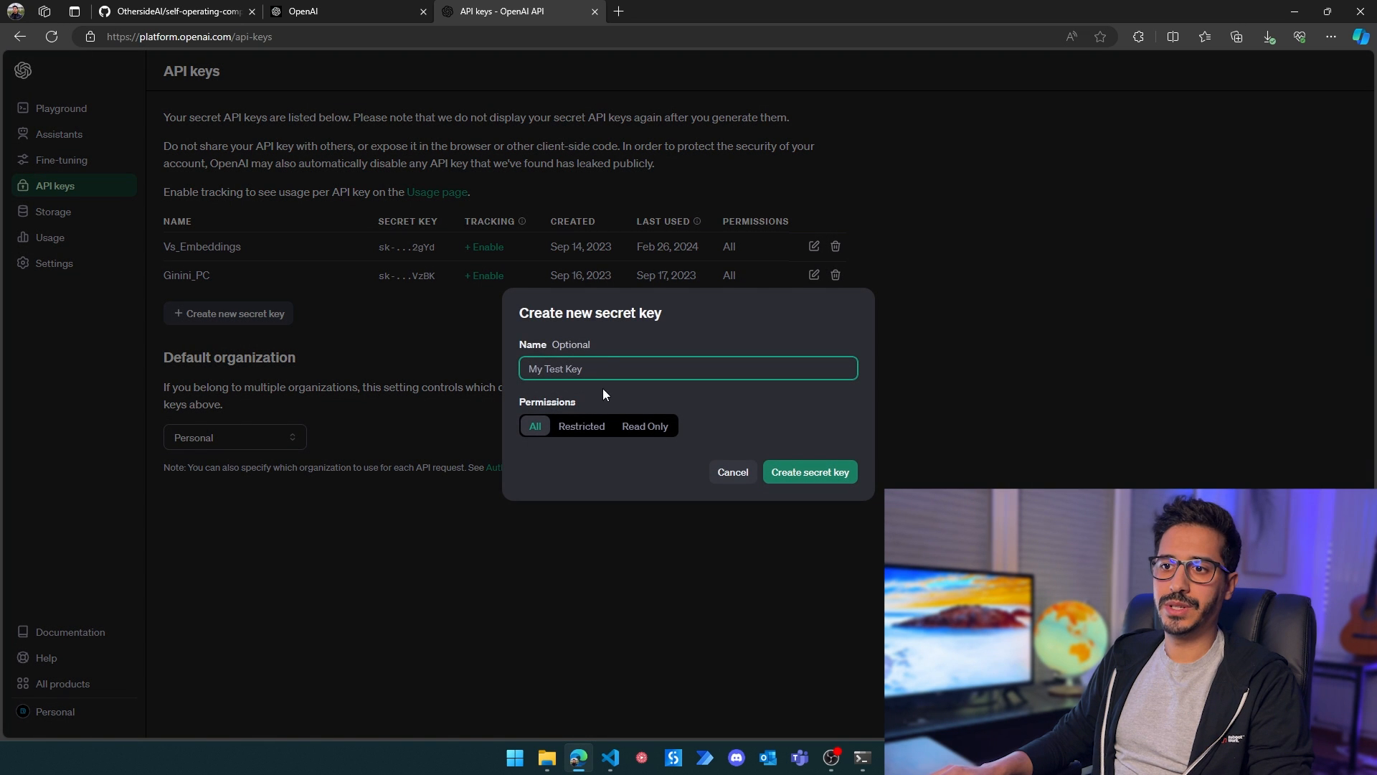
{"action": "type", "text": "Sel"}
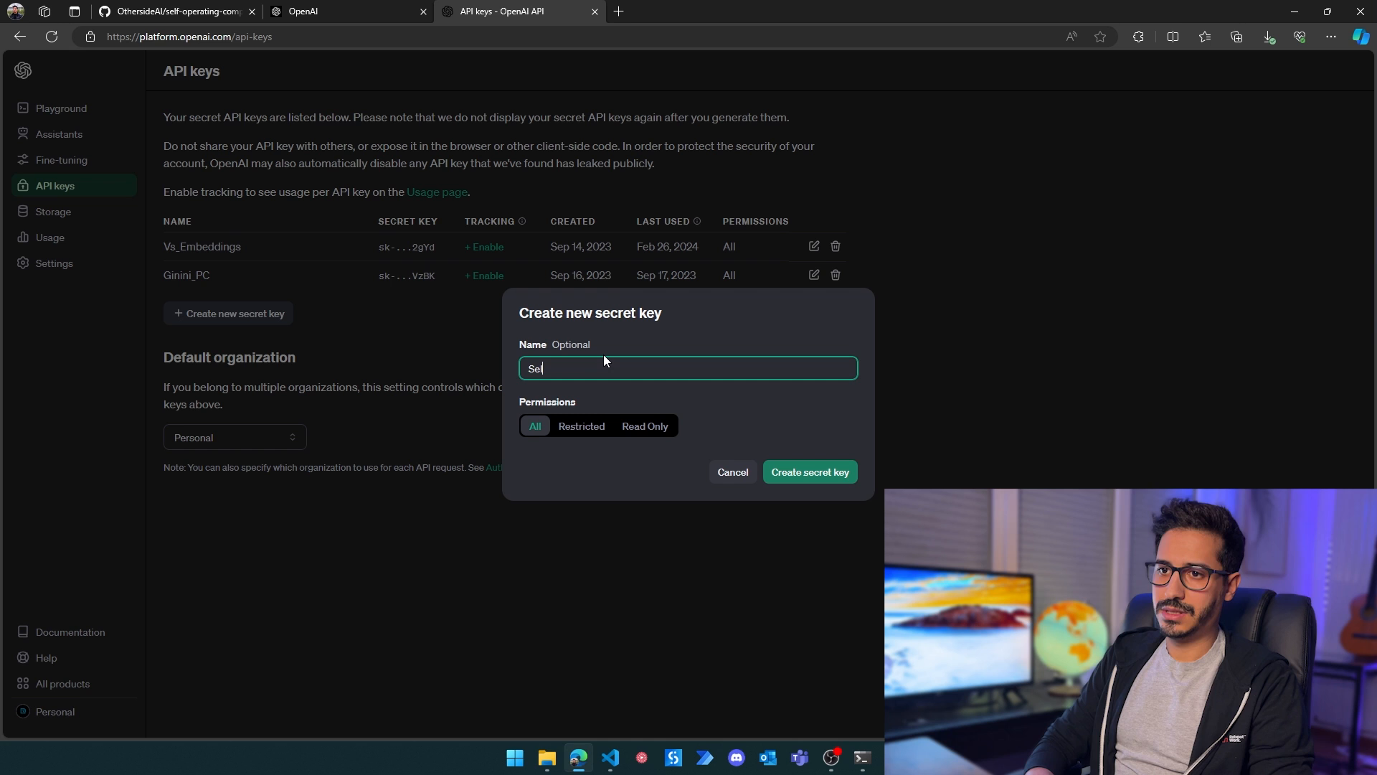
{"action": "type", "text": "fOperatingComputer"}
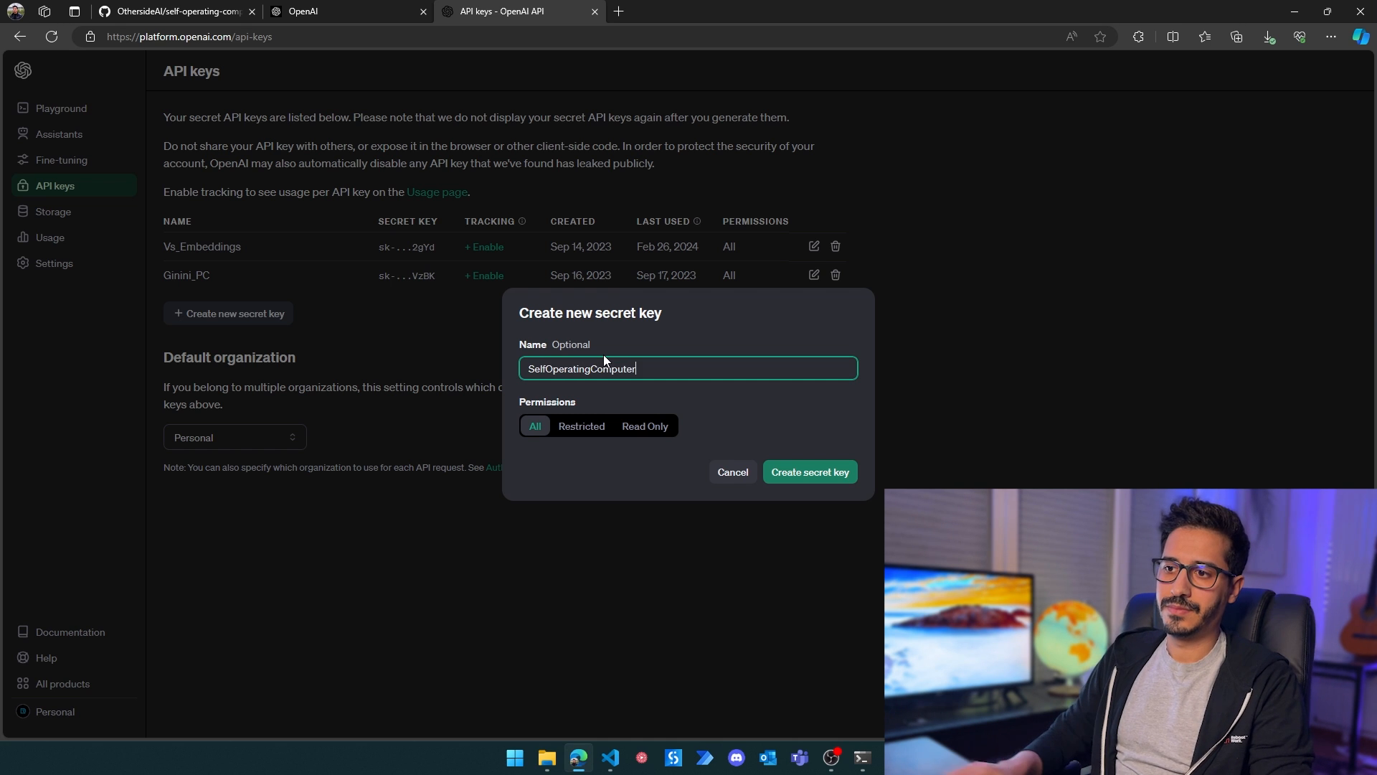
Step: Generate and copy the secret key, then paste it into the operate prompt to start the agent
{"action": "left_click", "coordinate": [811, 471]}
{"action": "left_click", "coordinate": [830, 391]}
{"action": "left_click", "coordinate": [830, 391]}
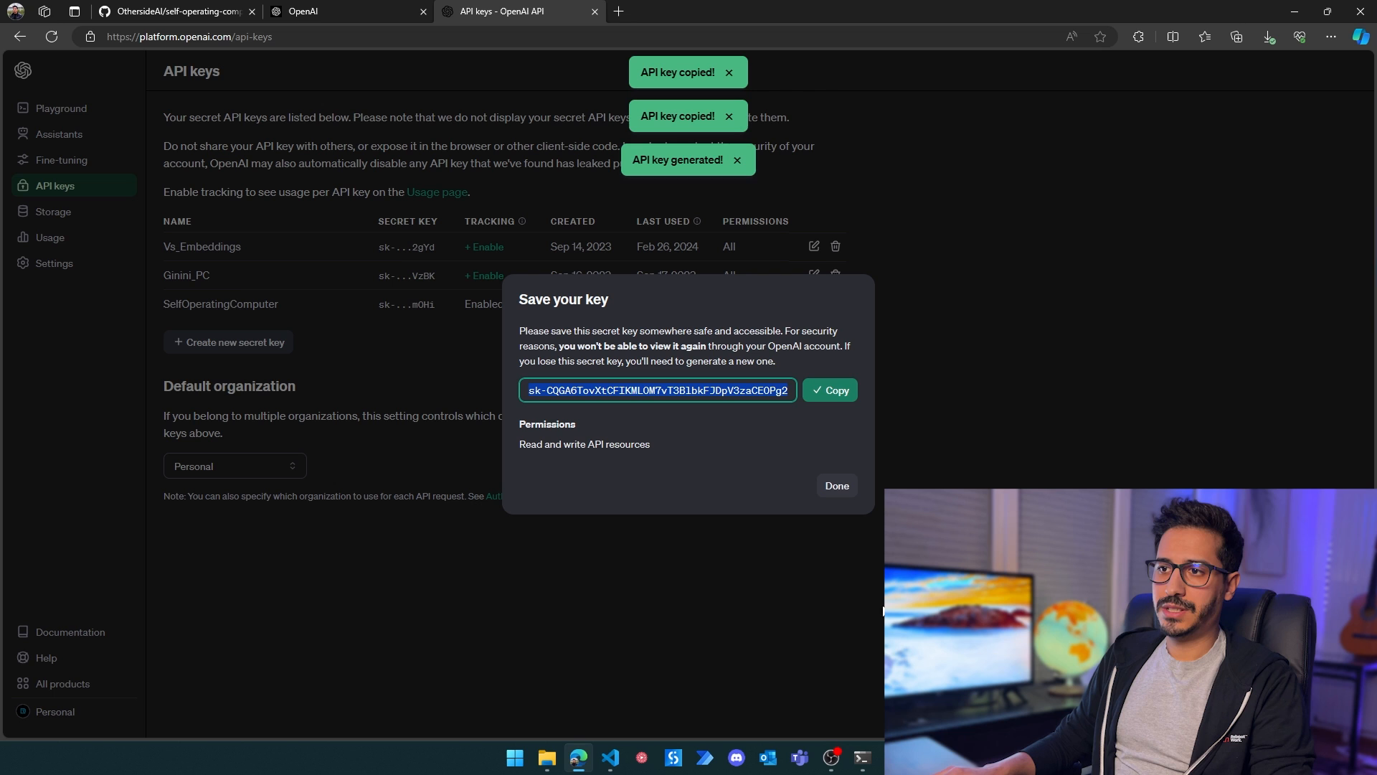
{"action": "left_click", "coordinate": [863, 757]}
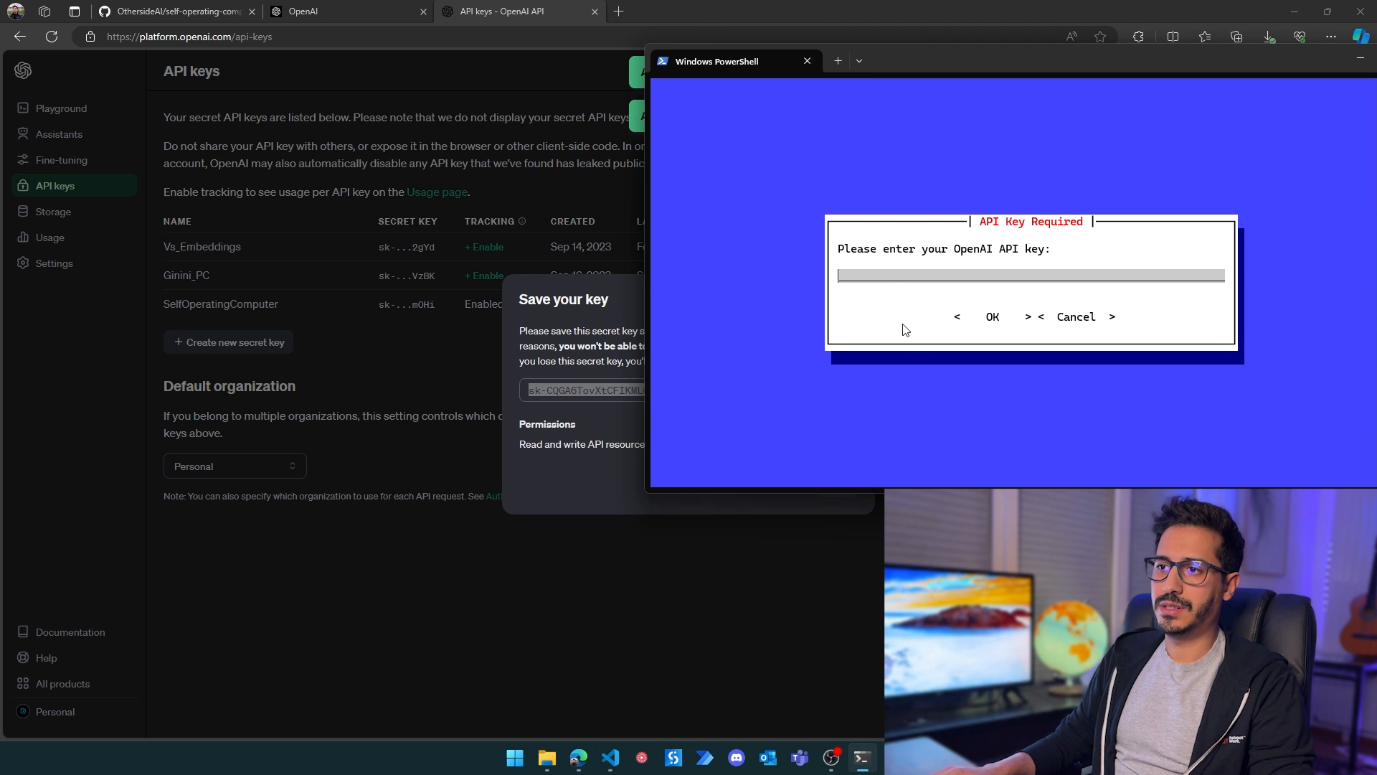
{"action": "key", "text": "ctrl+v"}
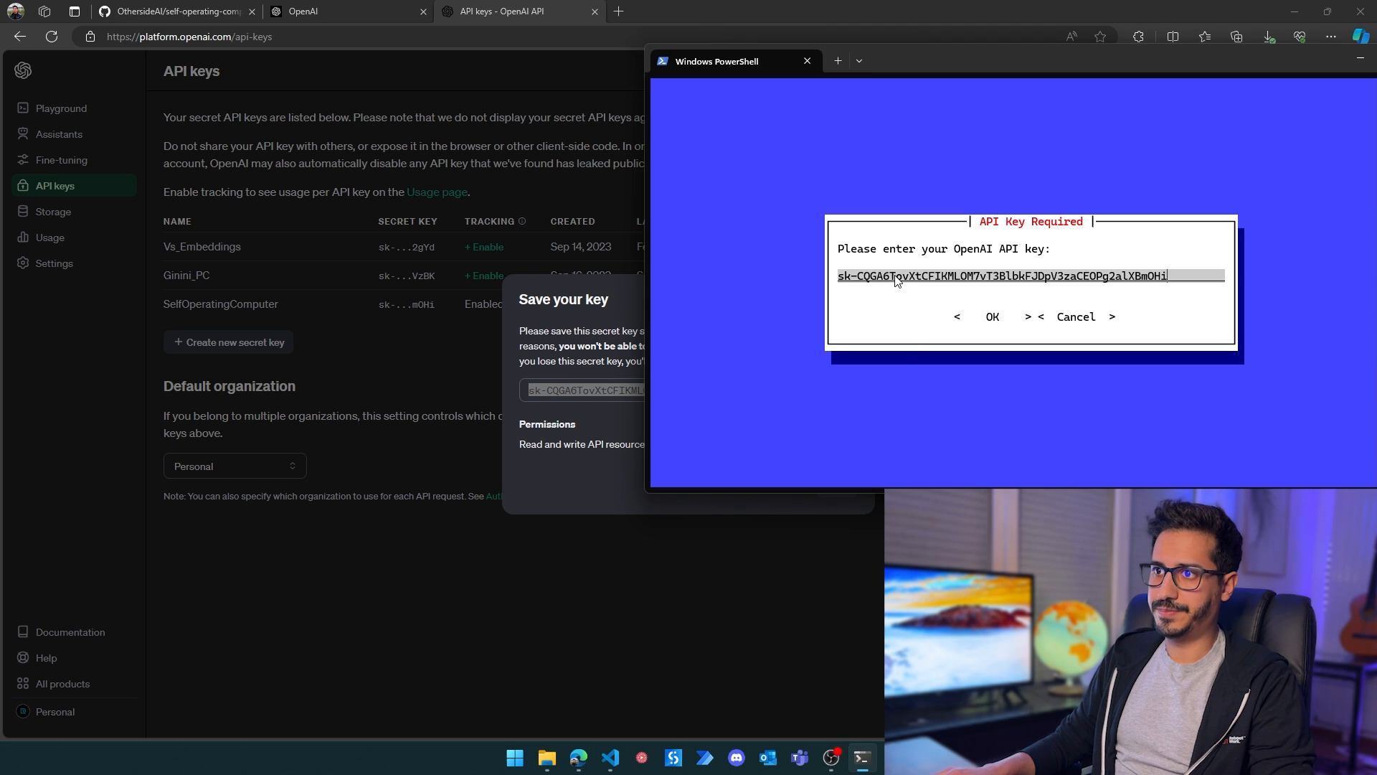
{"action": "left_click", "coordinate": [992, 318]}
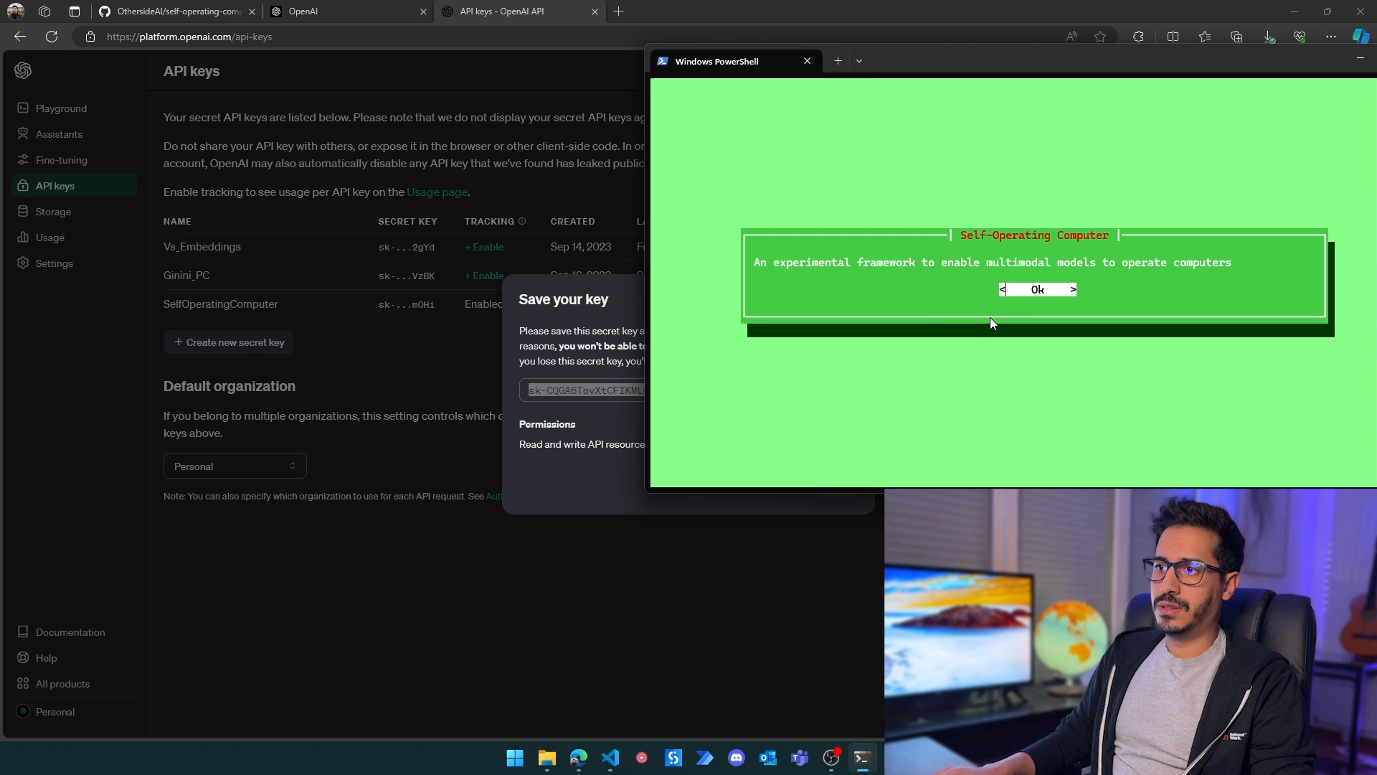
Step: Move the terminal left and dismiss the Self-Operating Computer welcome notice to reach the [User] prompt
{"action": "left_click_drag", "start_coordinate": [1012, 70], "coordinate": [797, 73]}
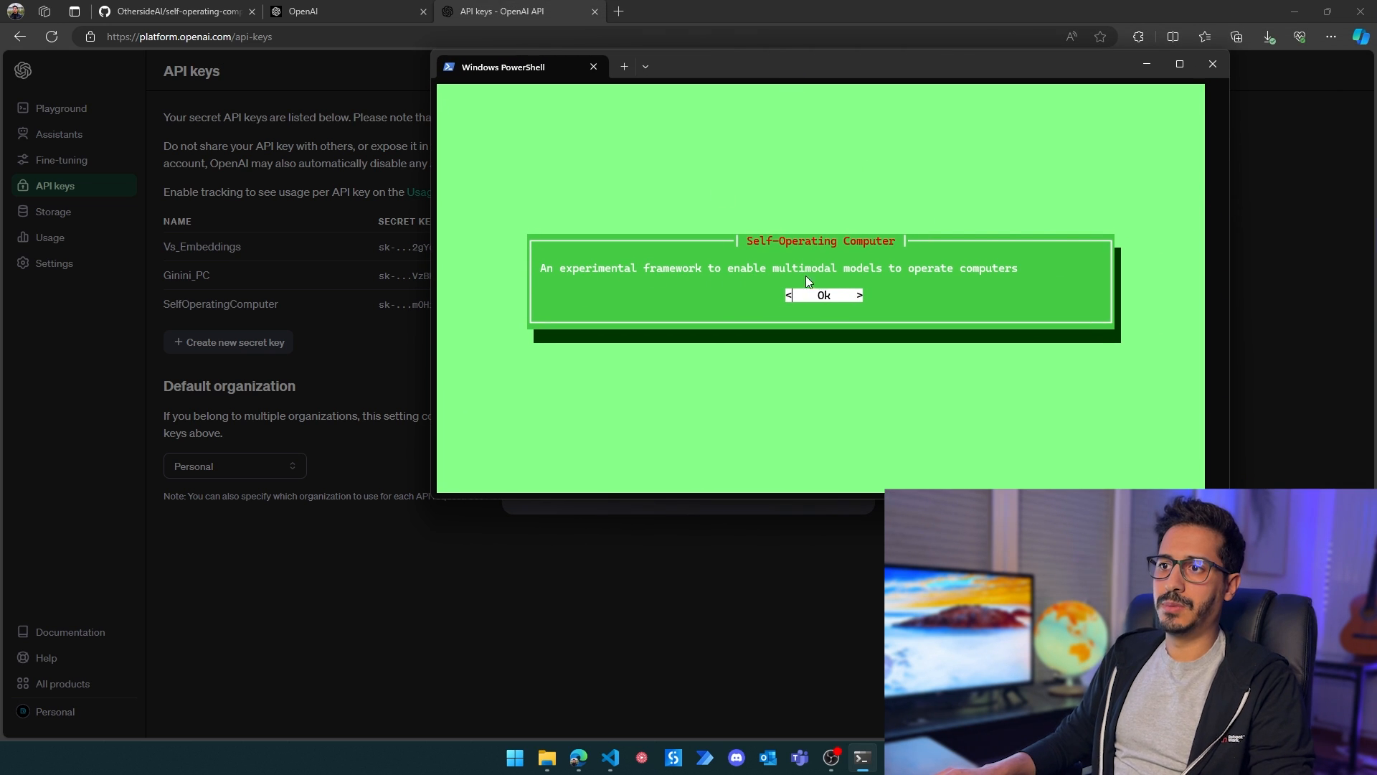
{"action": "left_click", "coordinate": [841, 295]}
{"action": "type", "text": "open microsoft word and write a poem about Digital Agent"}
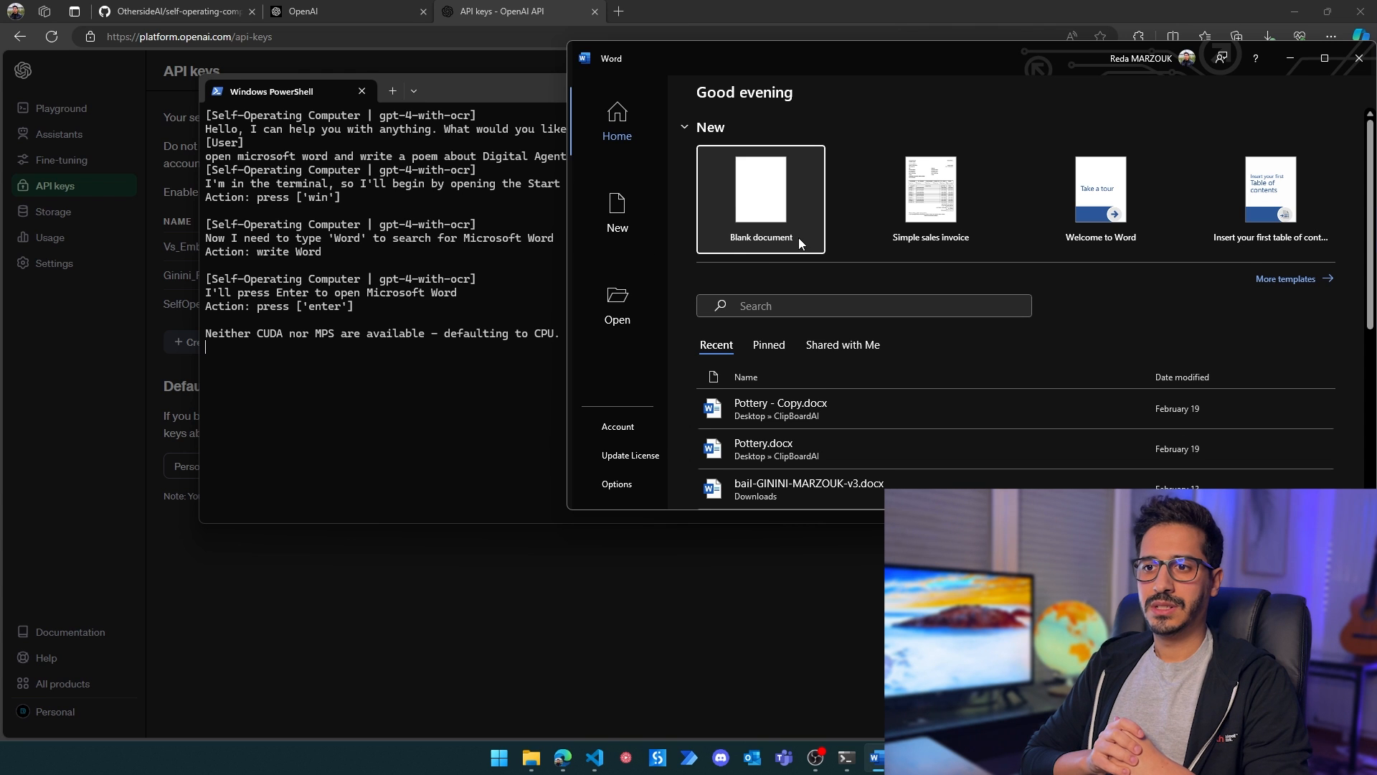
Step: The agent starts a blank Word document and types the three-stanza Digital Agents poem line by line
{"action": "left_click", "coordinate": [764, 232]}
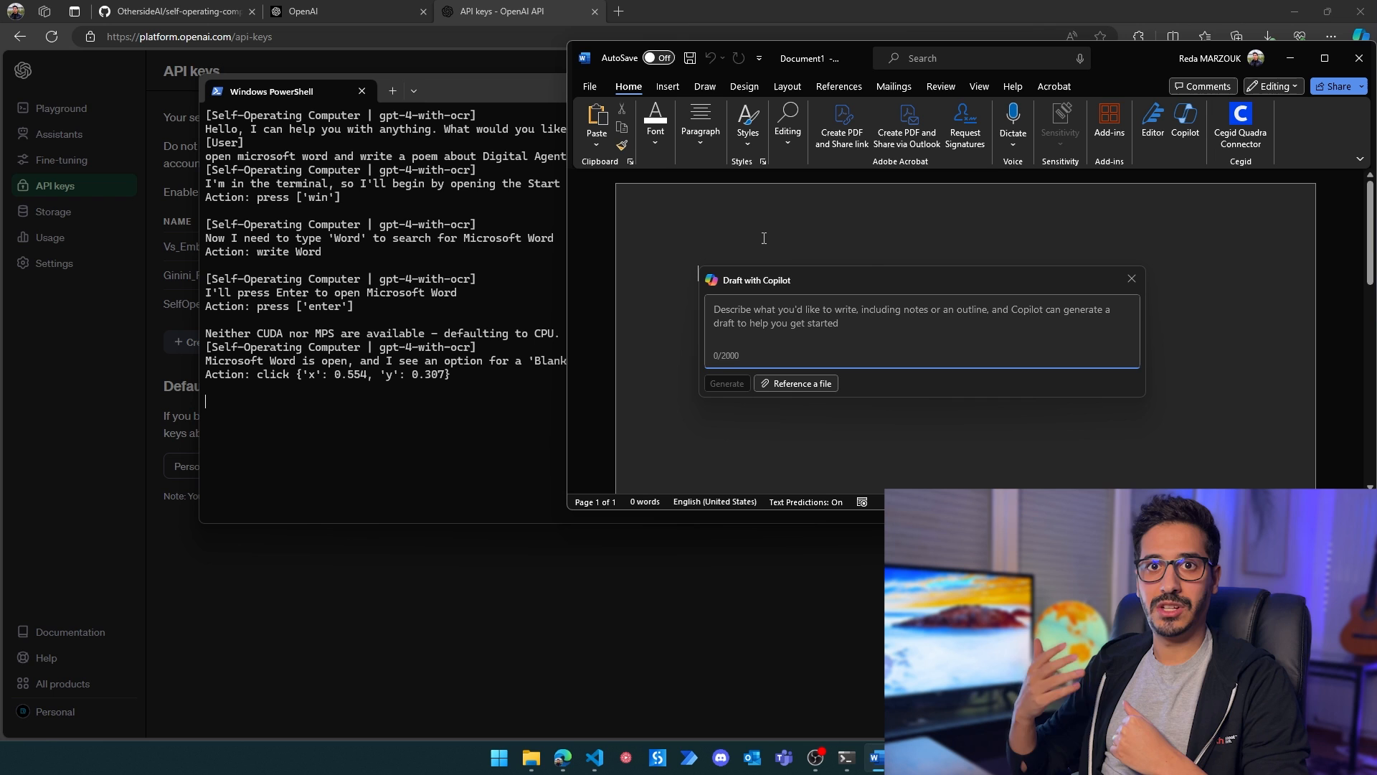
{"action": "type", "text": "Digital "}
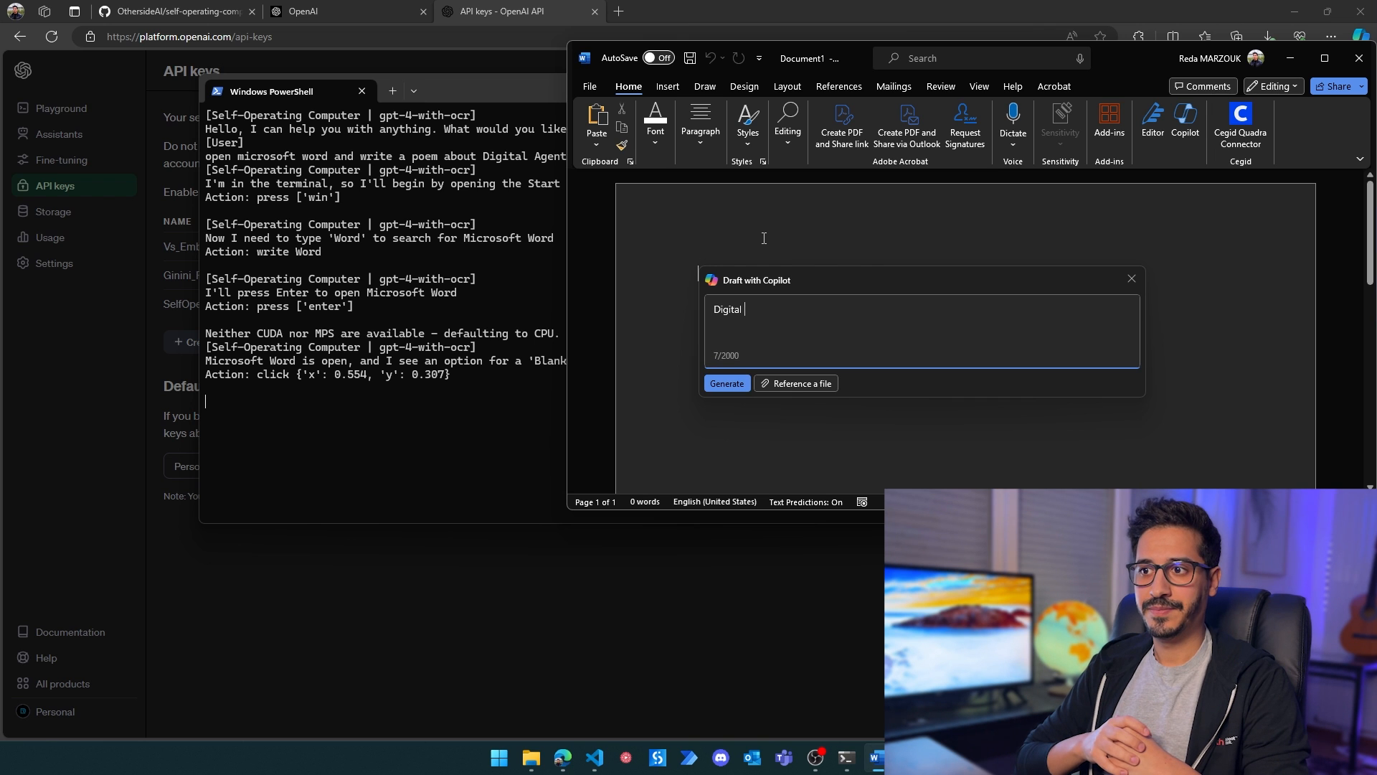
{"action": "type", "text": "Agents, silent and "}
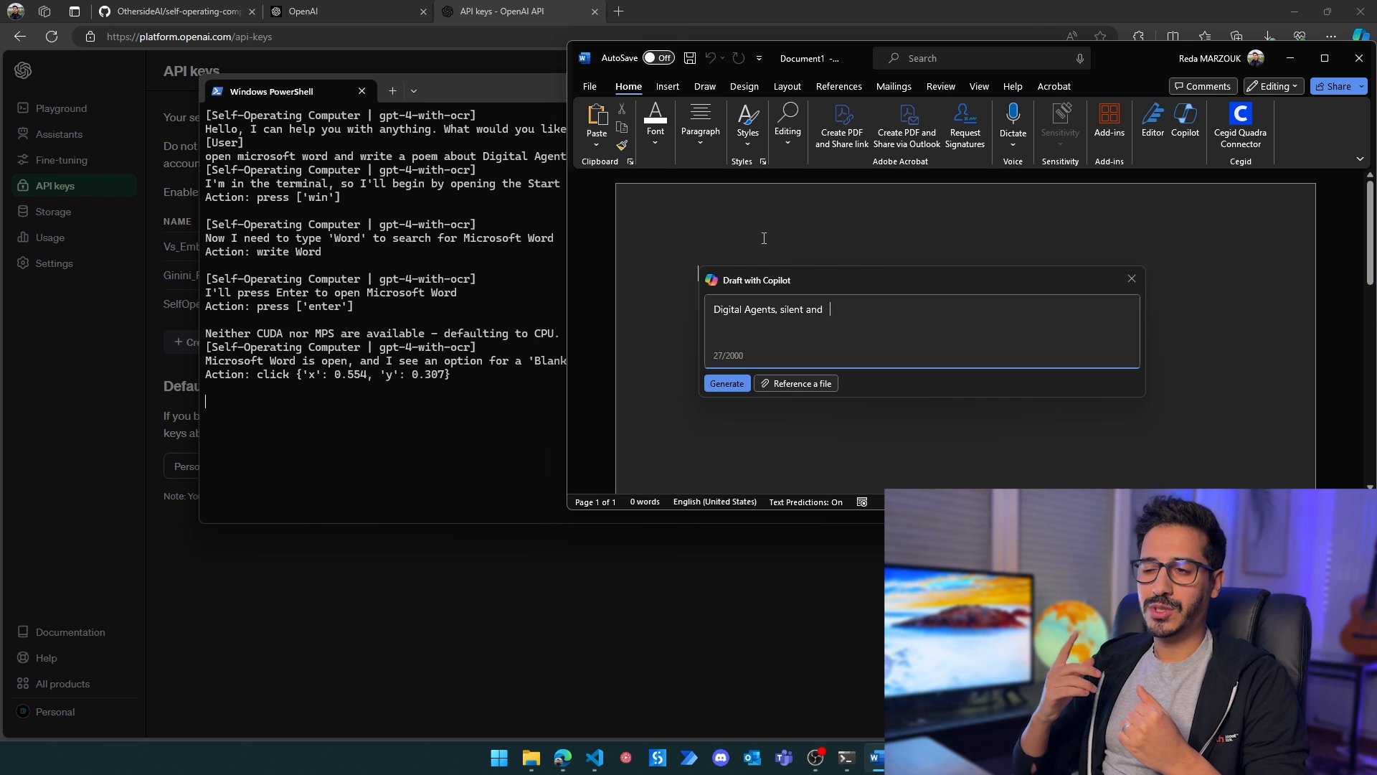
{"action": "type", "text": "swift,"}
{"action": "key", "text": "Return"}
{"action": "type", "text": "Crafting data "}
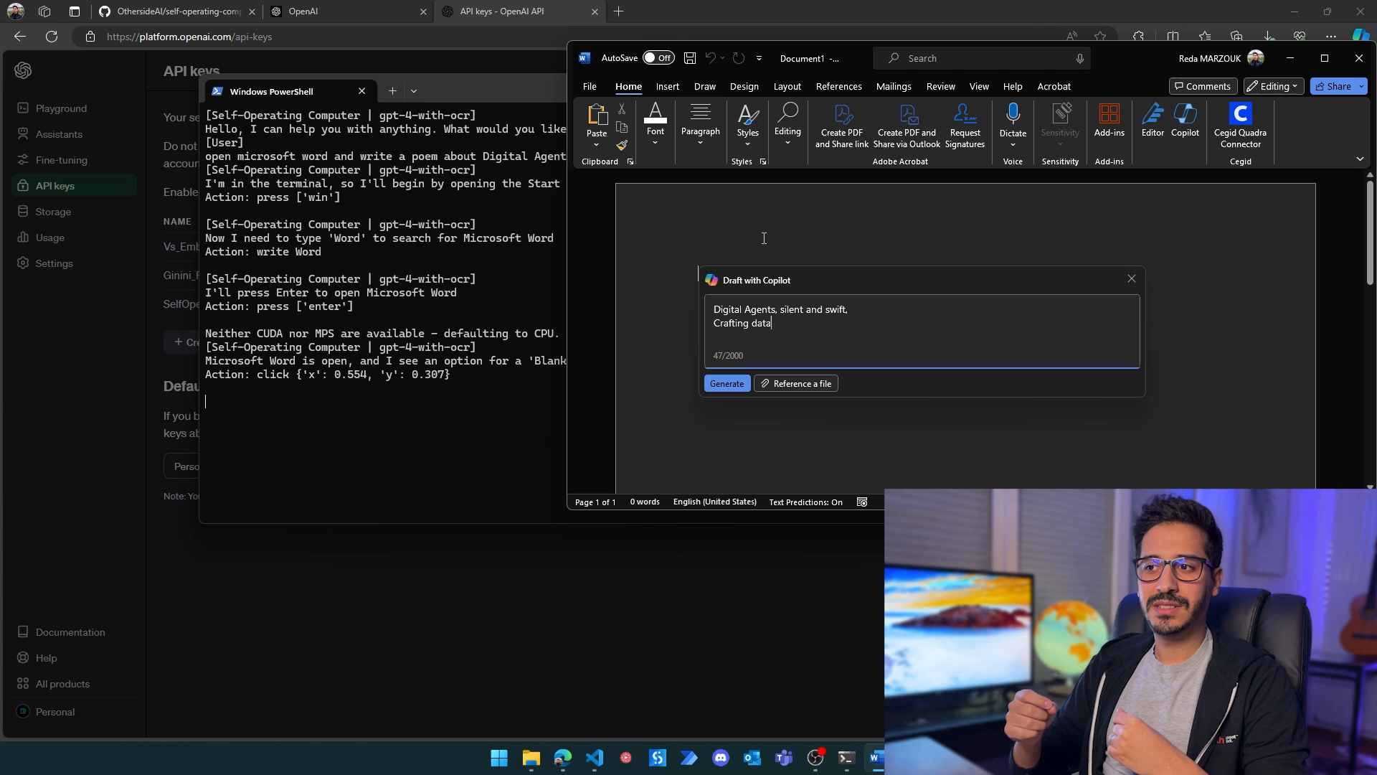
{"action": "type", "text": "into a gift."}
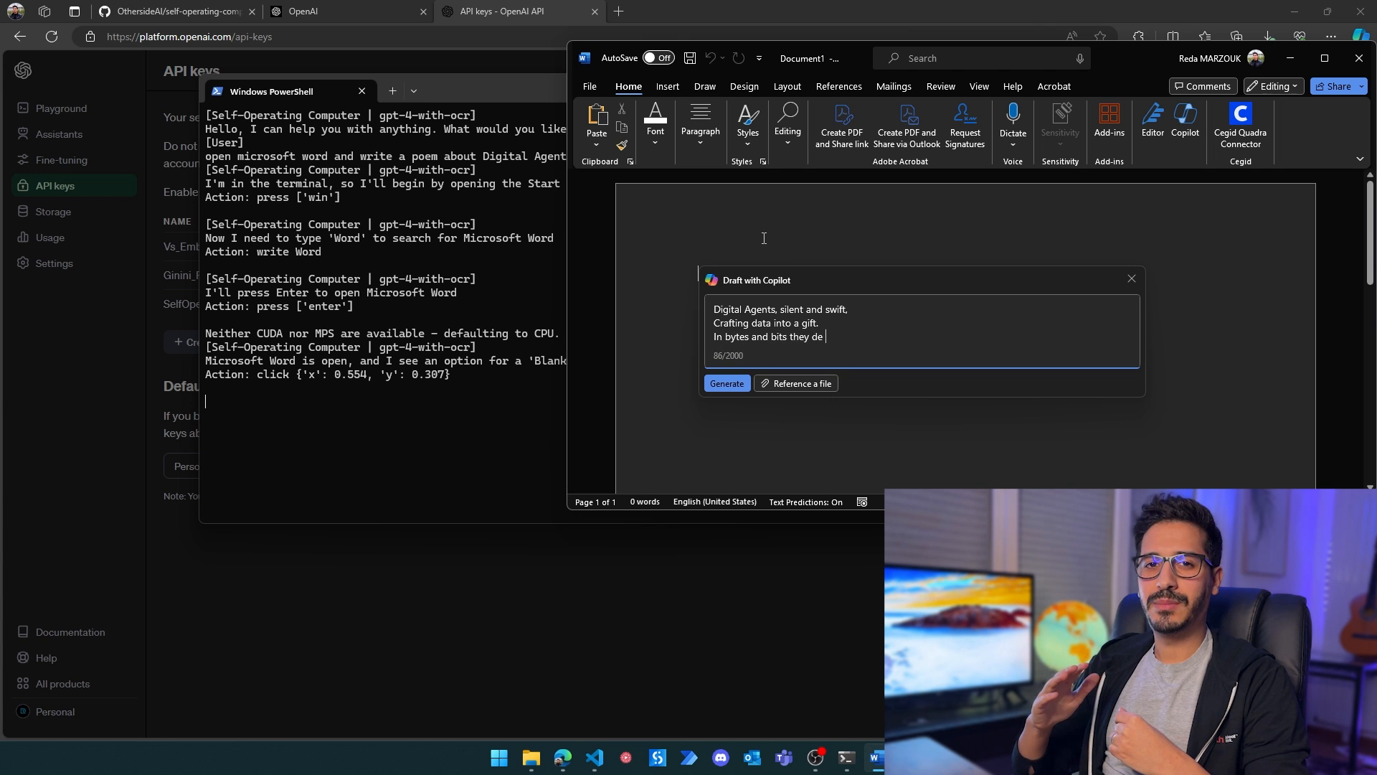
{"action": "type", "text": "ftly weave,"}
{"action": "key", "text": "Return"}
{"action": "type", "text": "A world"}
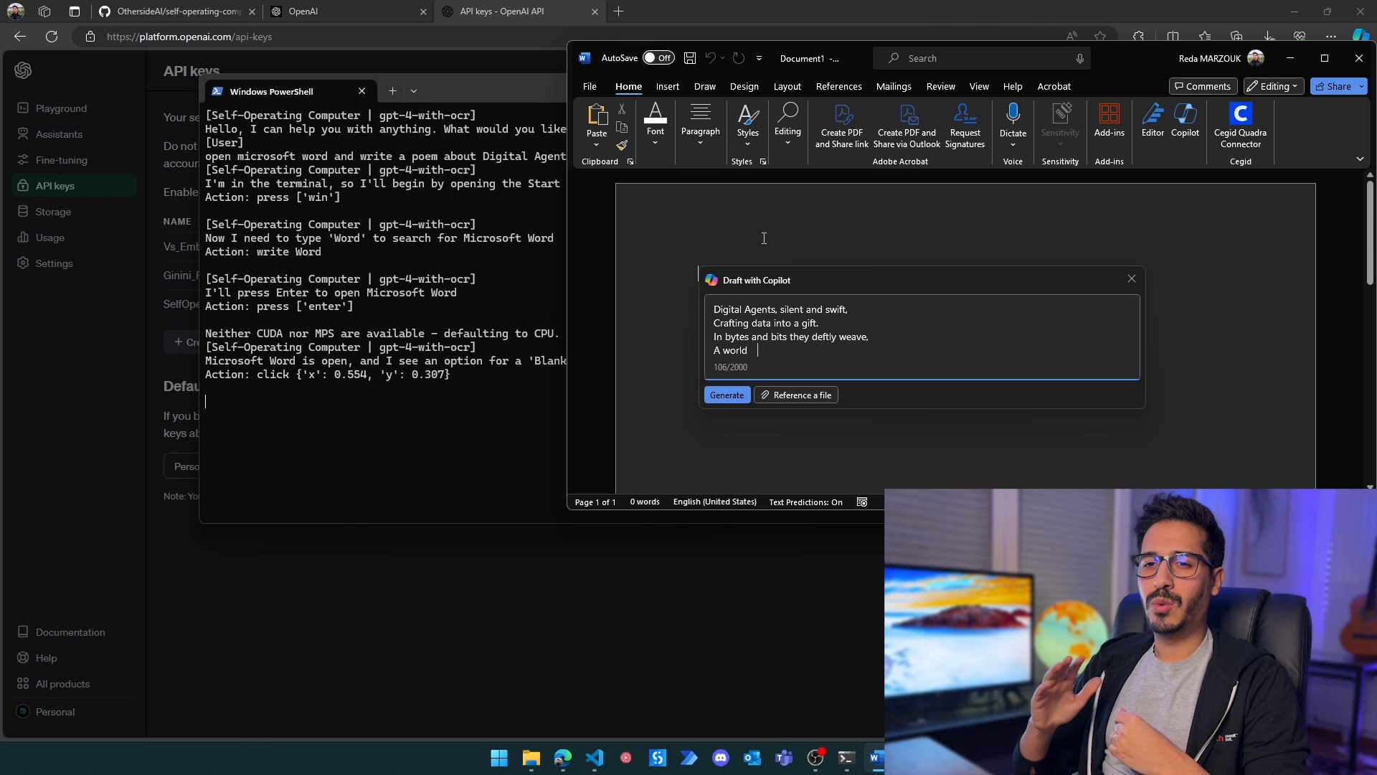
{"action": "type", "text": "an all believe."}
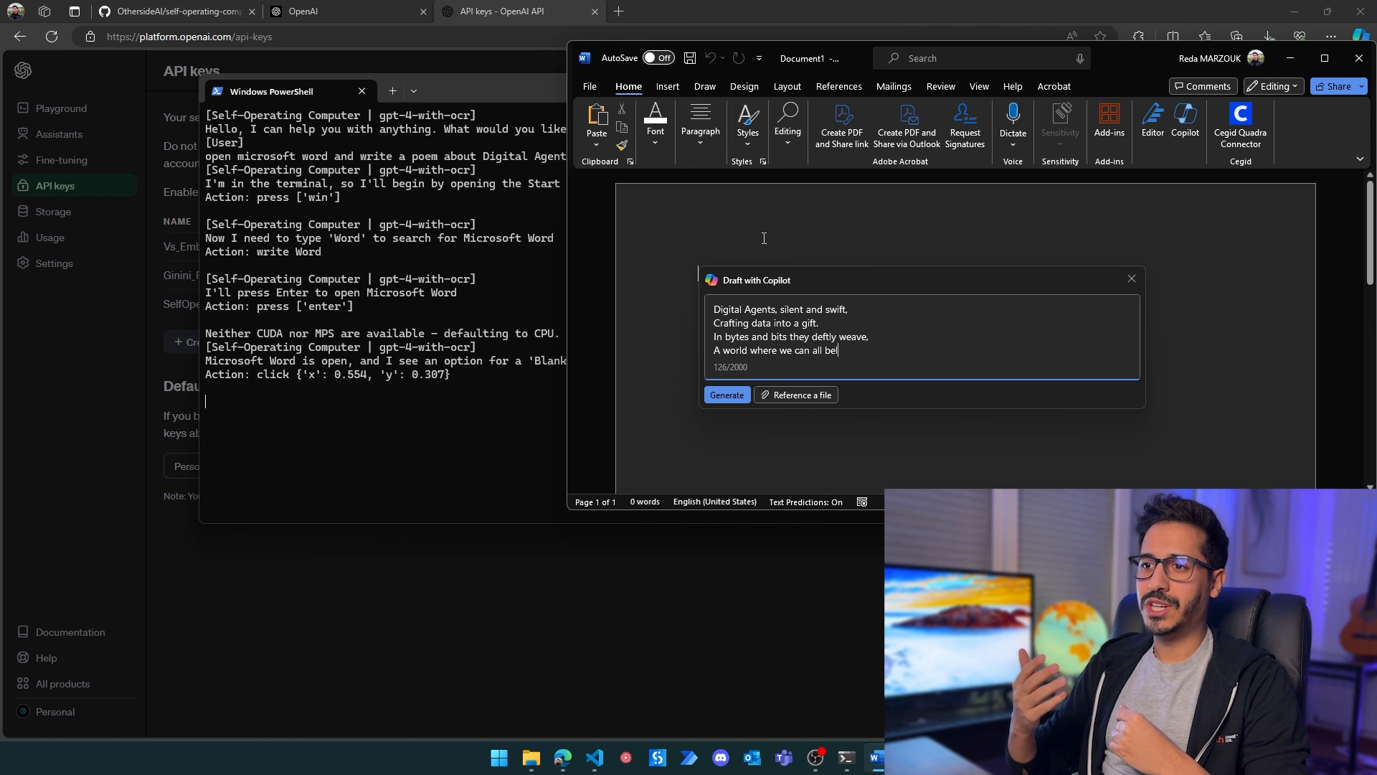
{"action": "key", "text": "Return"}
{"action": "key", "text": "Return"}
{"action": "type", "text": "Guiding throu"}
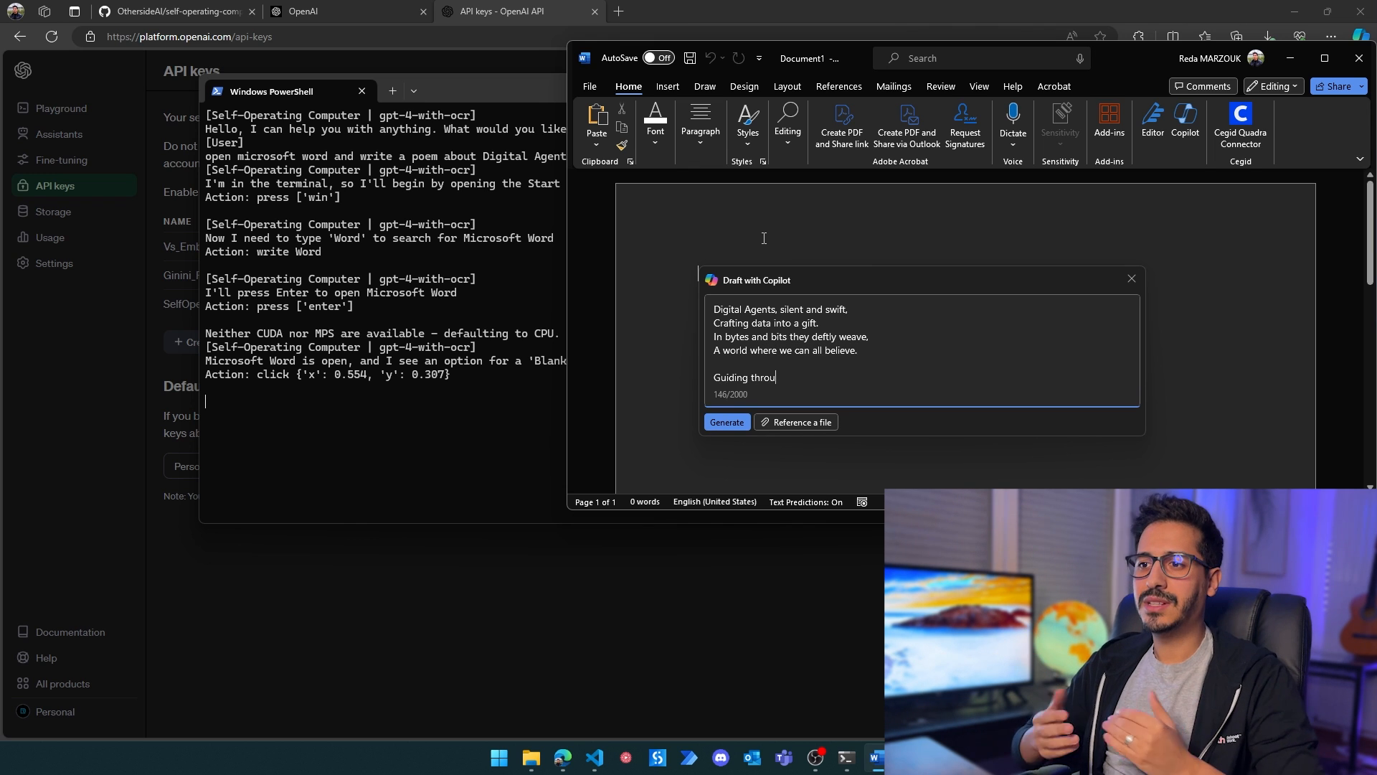
{"action": "type", "text": "gh the digital haze"}
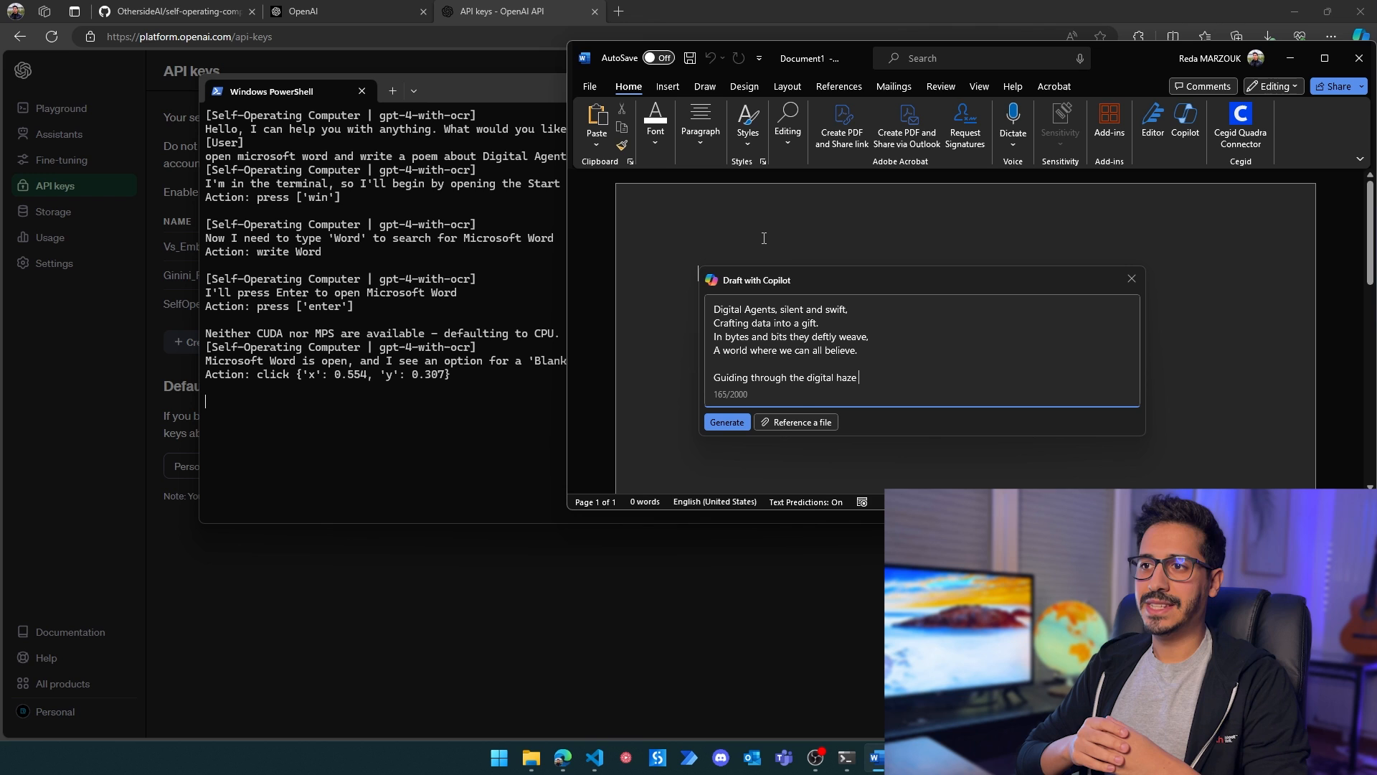
{"action": "type", "text": ","}
{"action": "key", "text": "Return"}
{"action": "type", "text": "Their algorithms nev"}
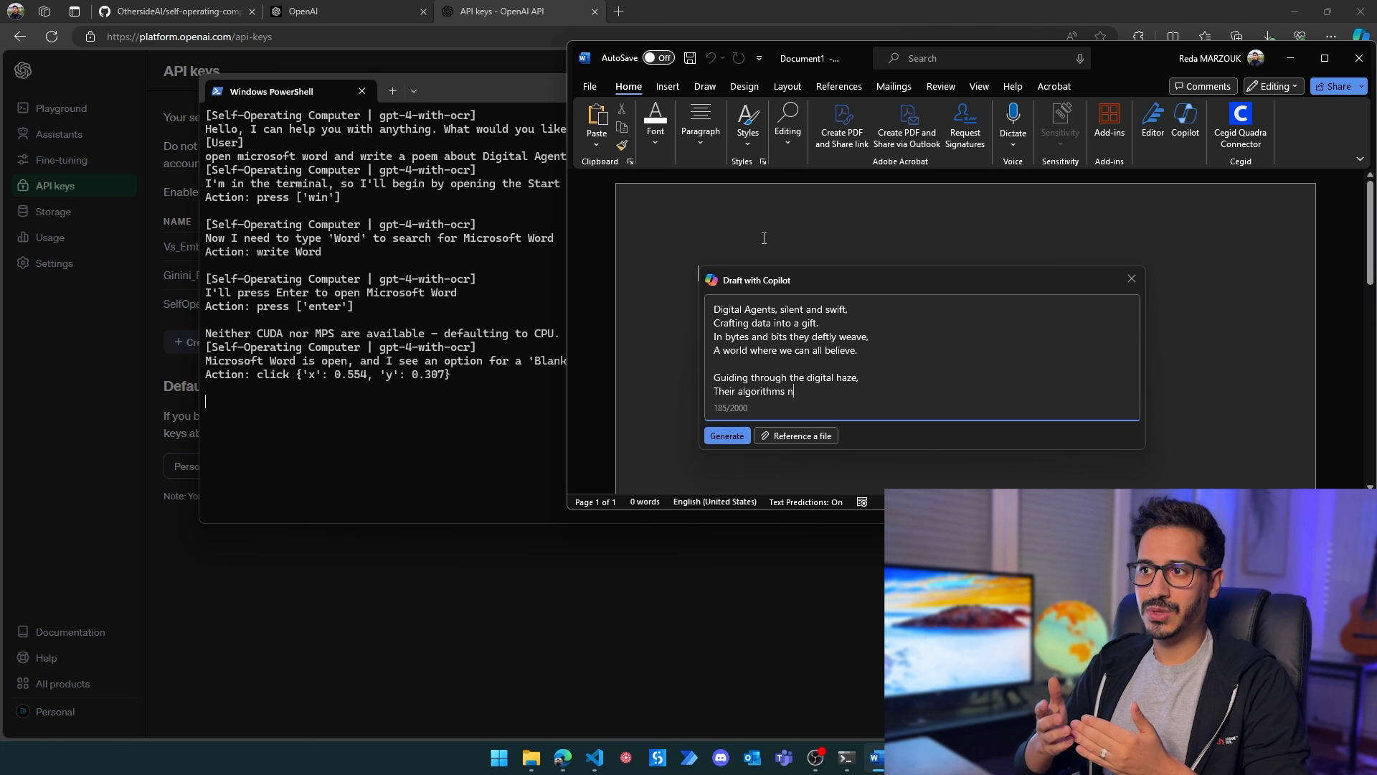
{"action": "type", "text": "er cease to amaze."}
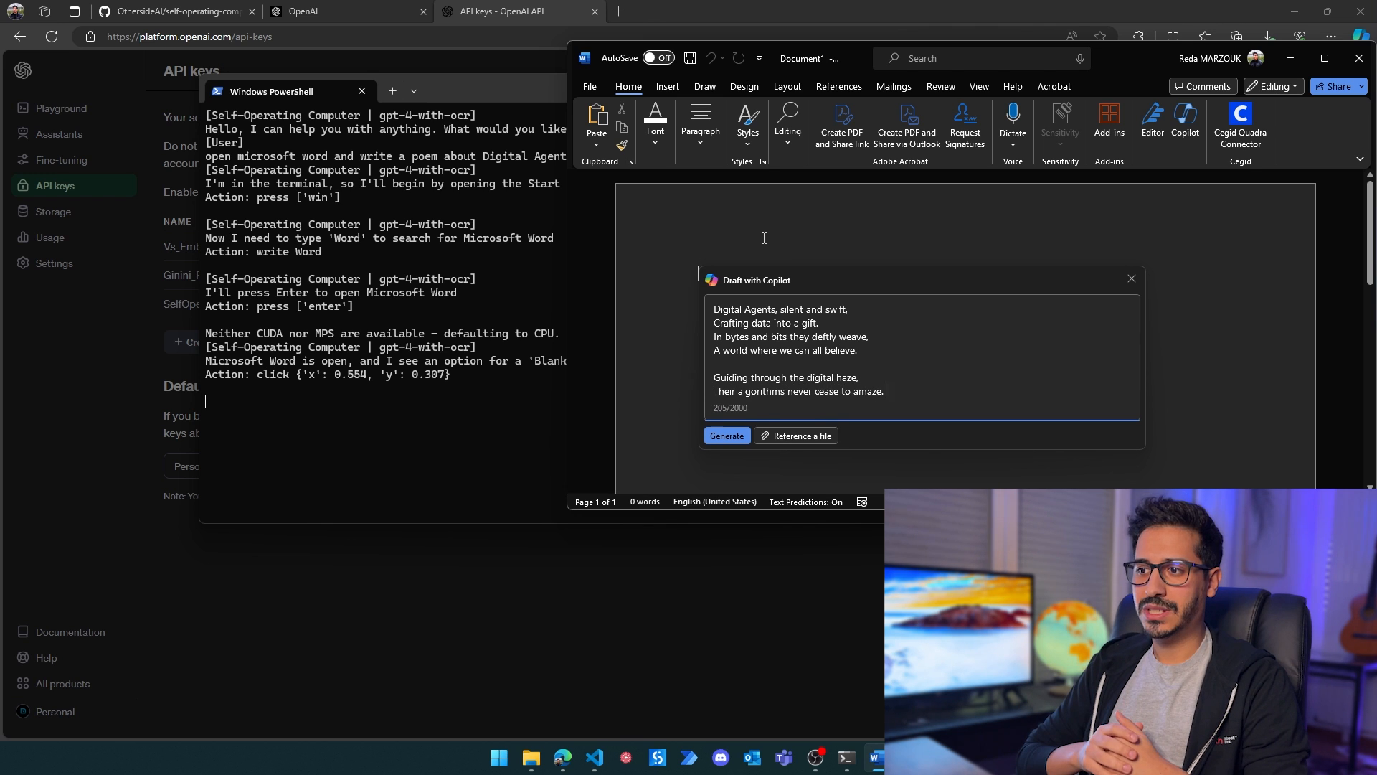
{"action": "key", "text": "Return"}
{"action": "type", "text": "In circuits quiet,"}
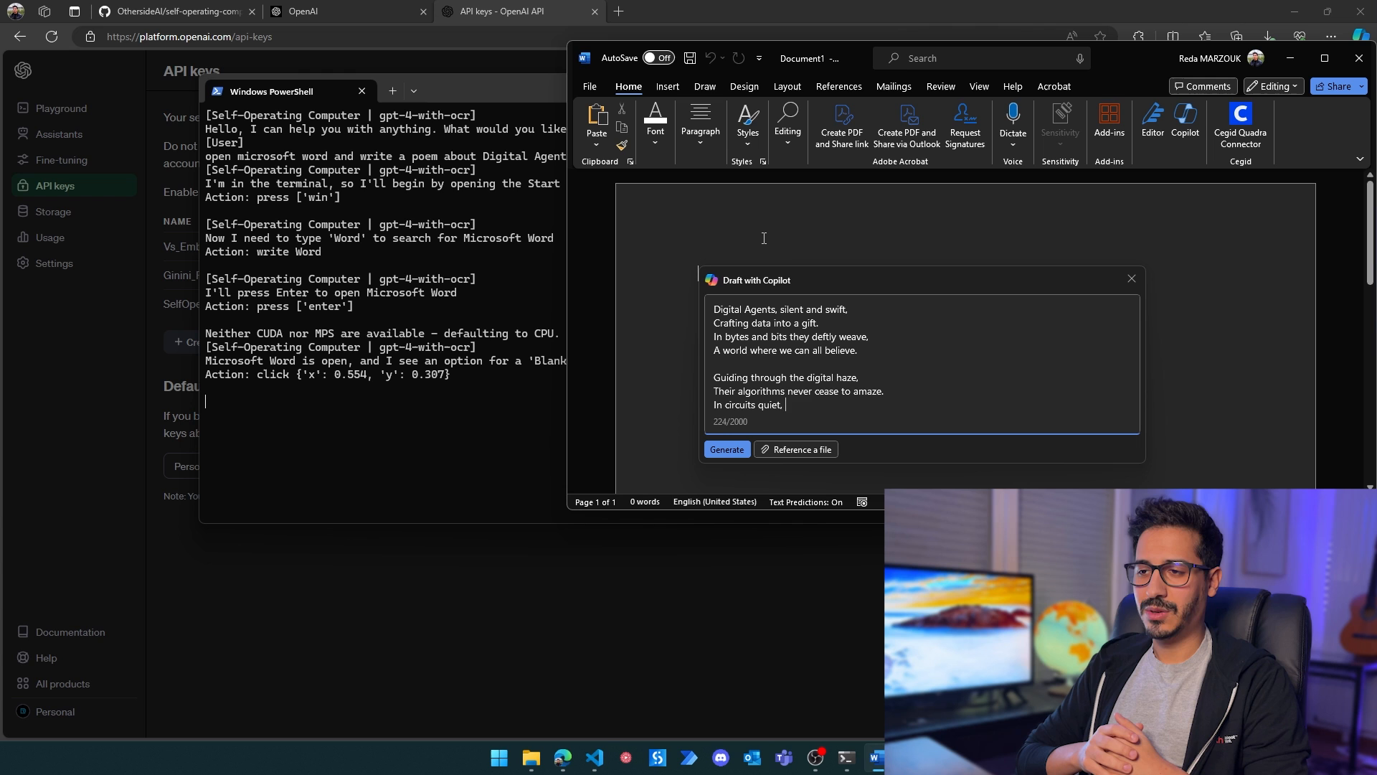
{"action": "type", "text": "lessly toil,"}
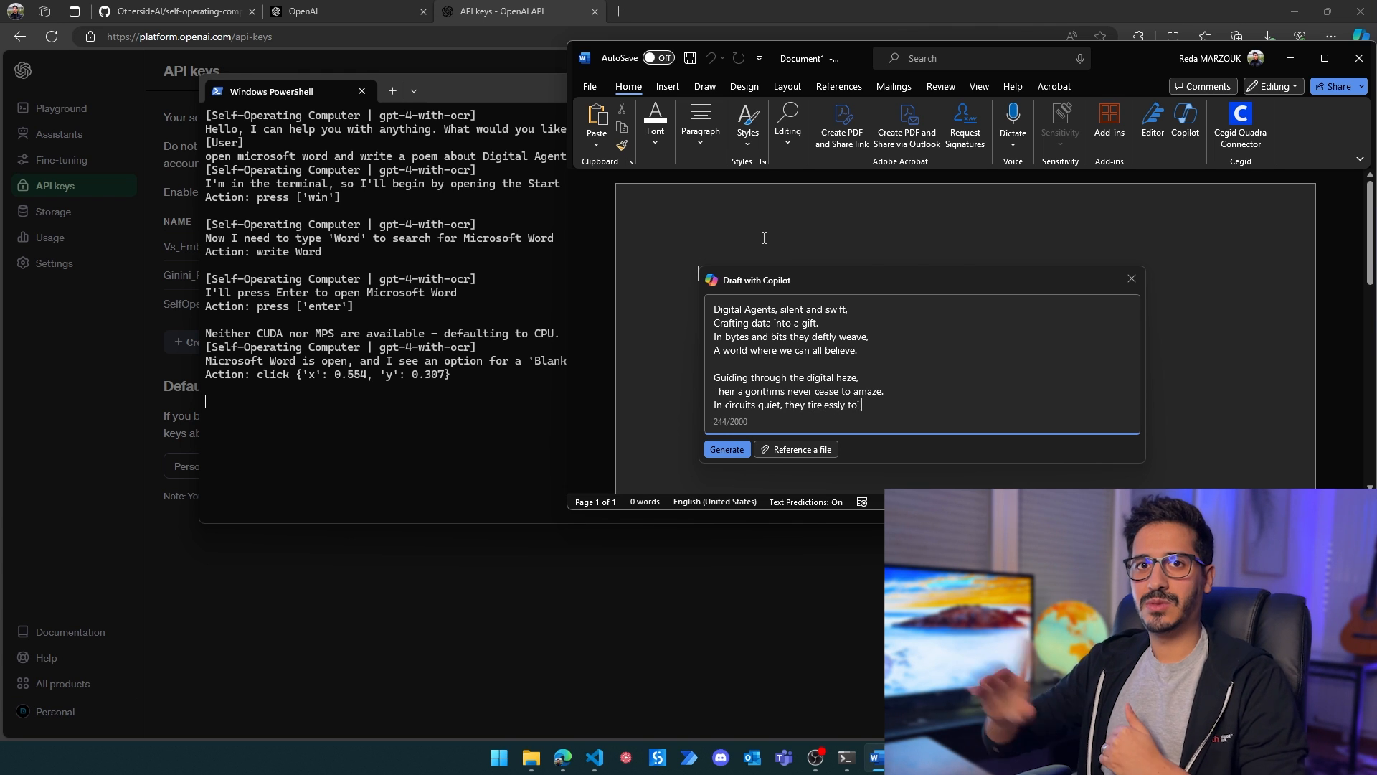
{"action": "key", "text": "Return"}
{"action": "type", "text": "Masters of the vi"}
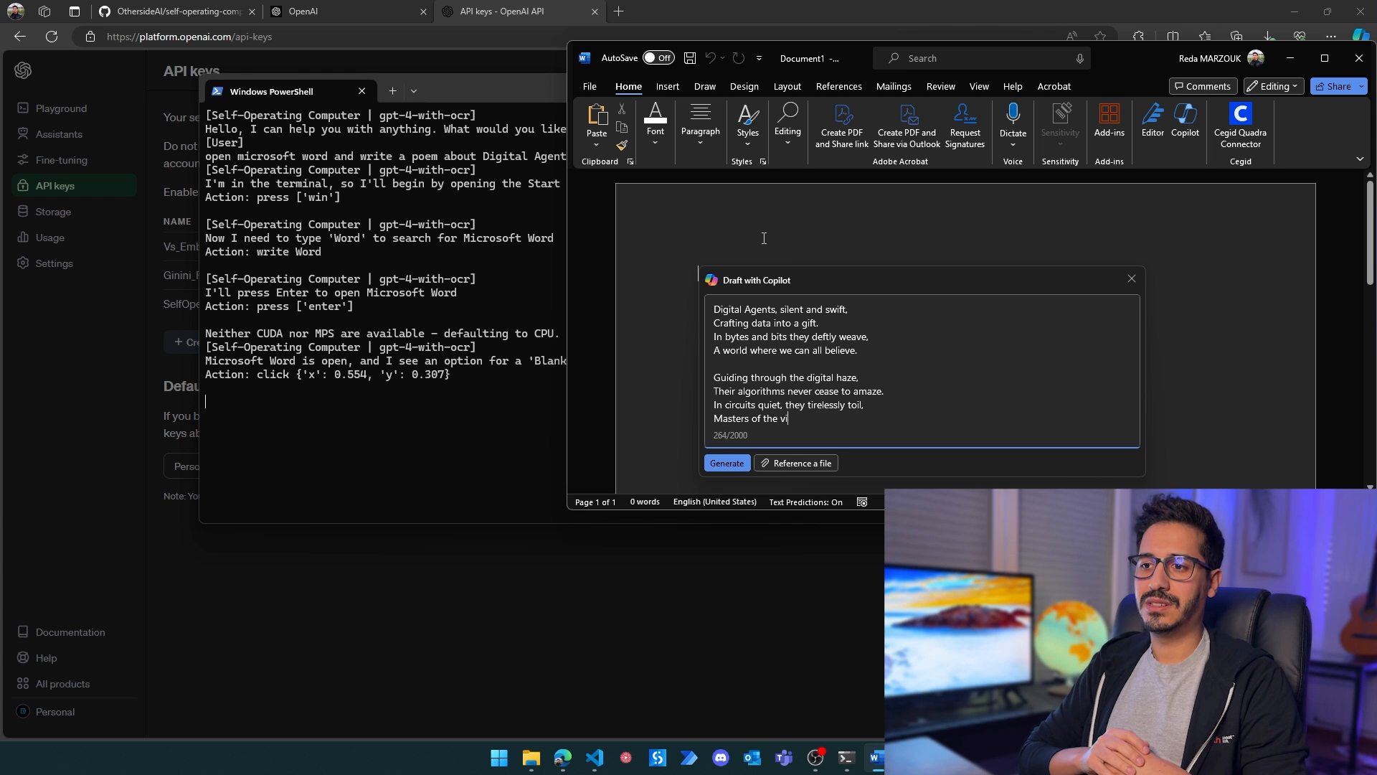
{"action": "type", "text": "."}
{"action": "key", "text": "Return"}
{"action": "key", "text": "Return"}
{"action": "type", "text": "They so"}
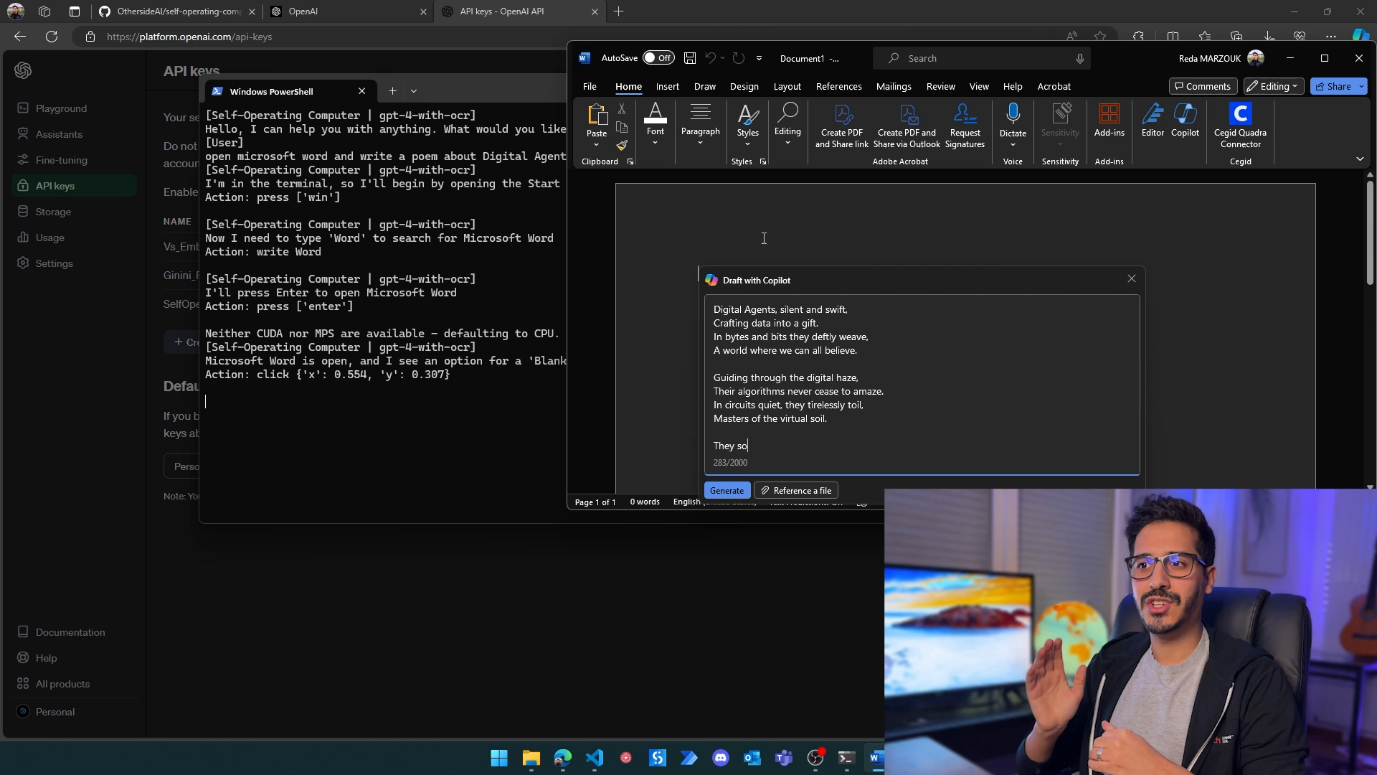
{"action": "type", "text": "rt, they search, the"}
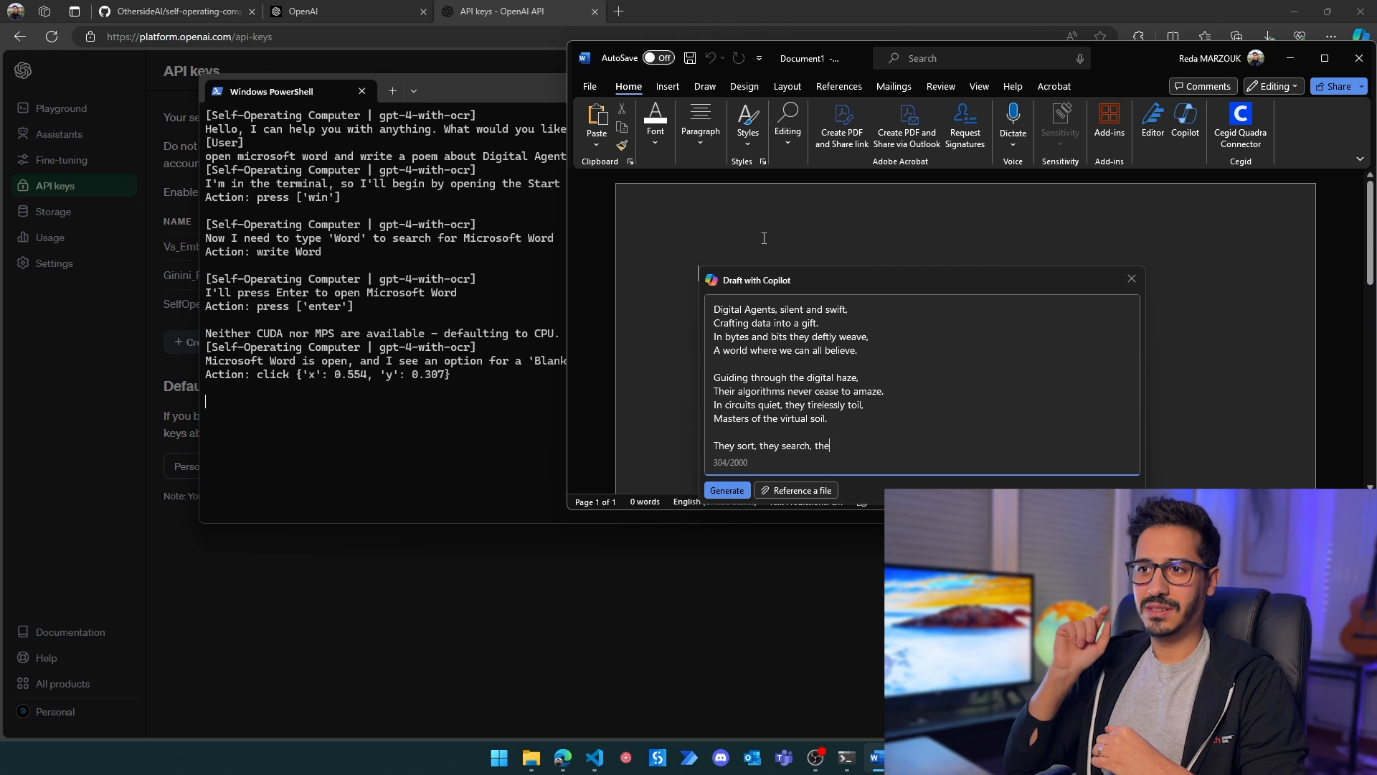
{"action": "type", "text": "y filter, they find,"}
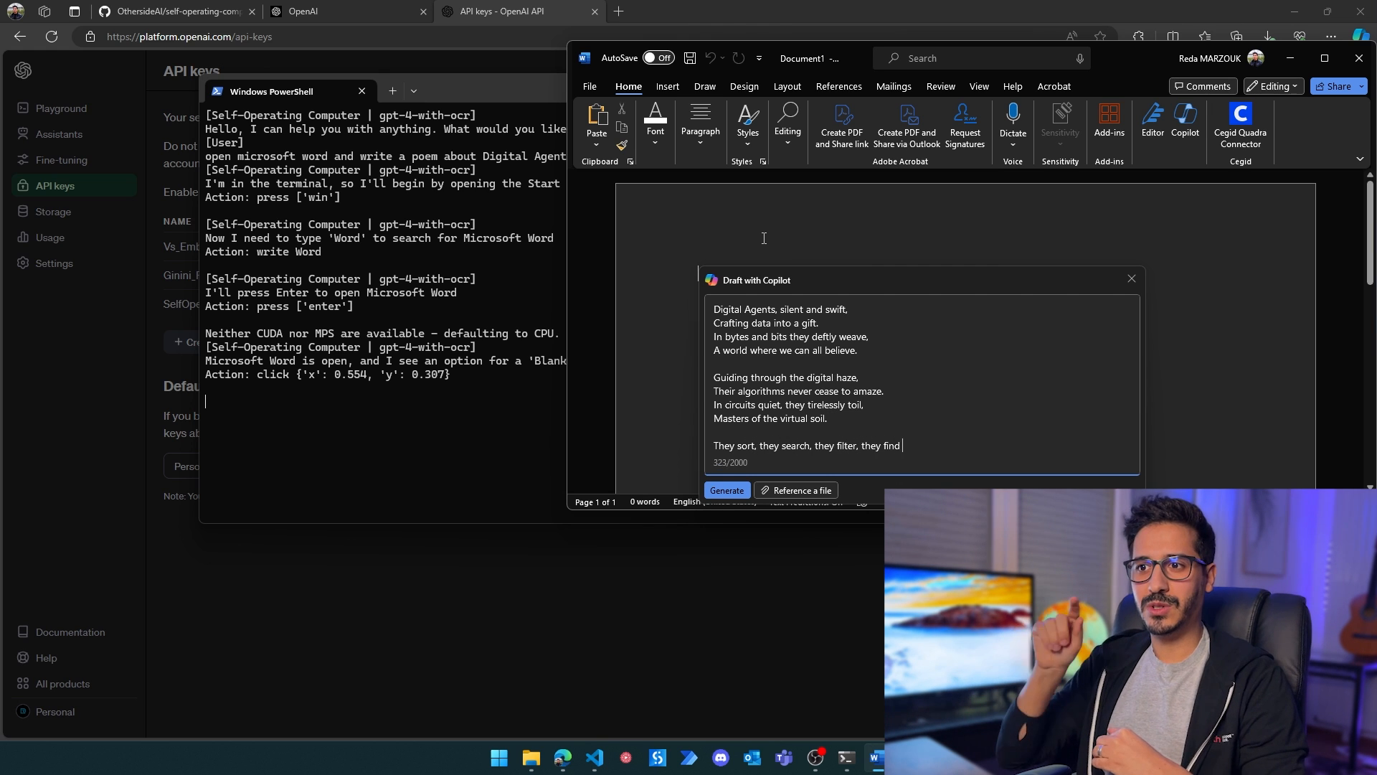
{"action": "key", "text": "Return"}
{"action": "type", "text": "In the vast web of the collective"}
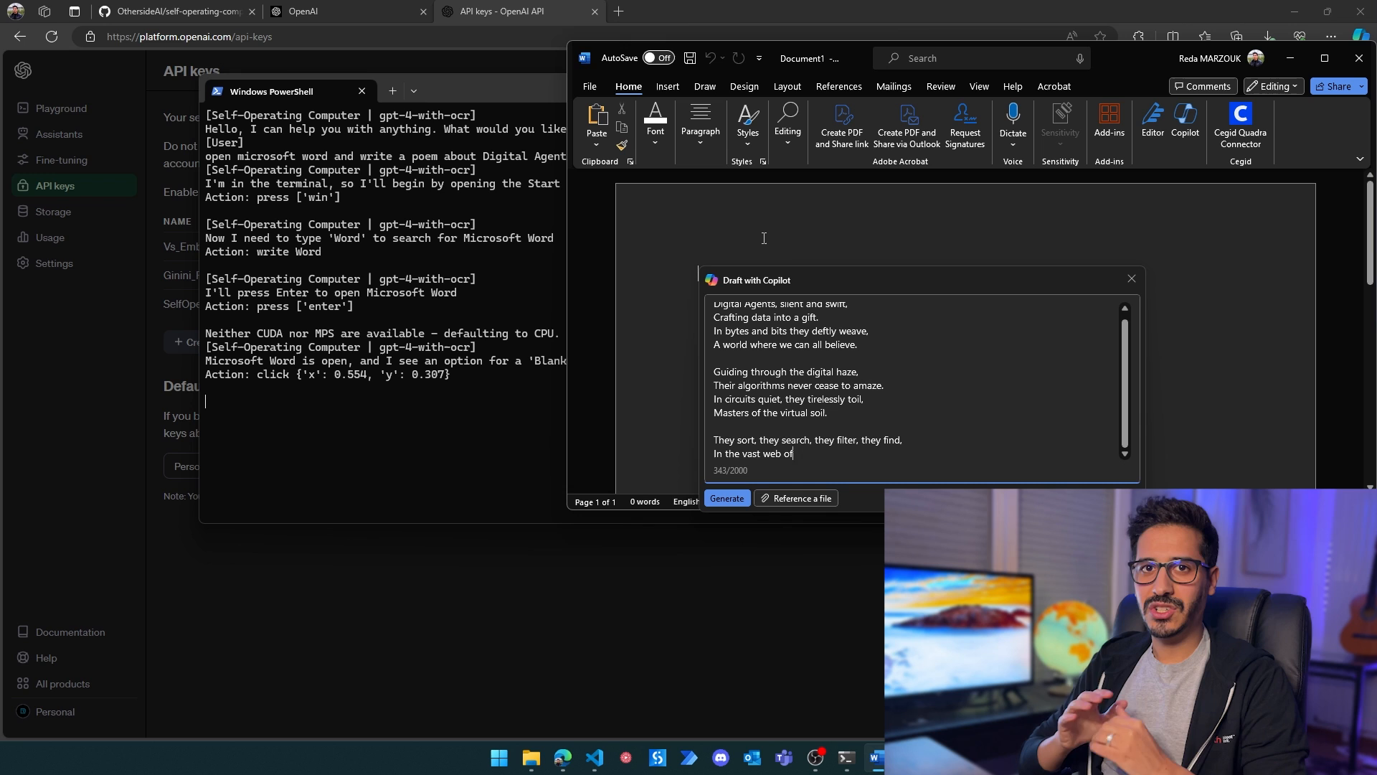
{"action": "type", "text": " mind."}
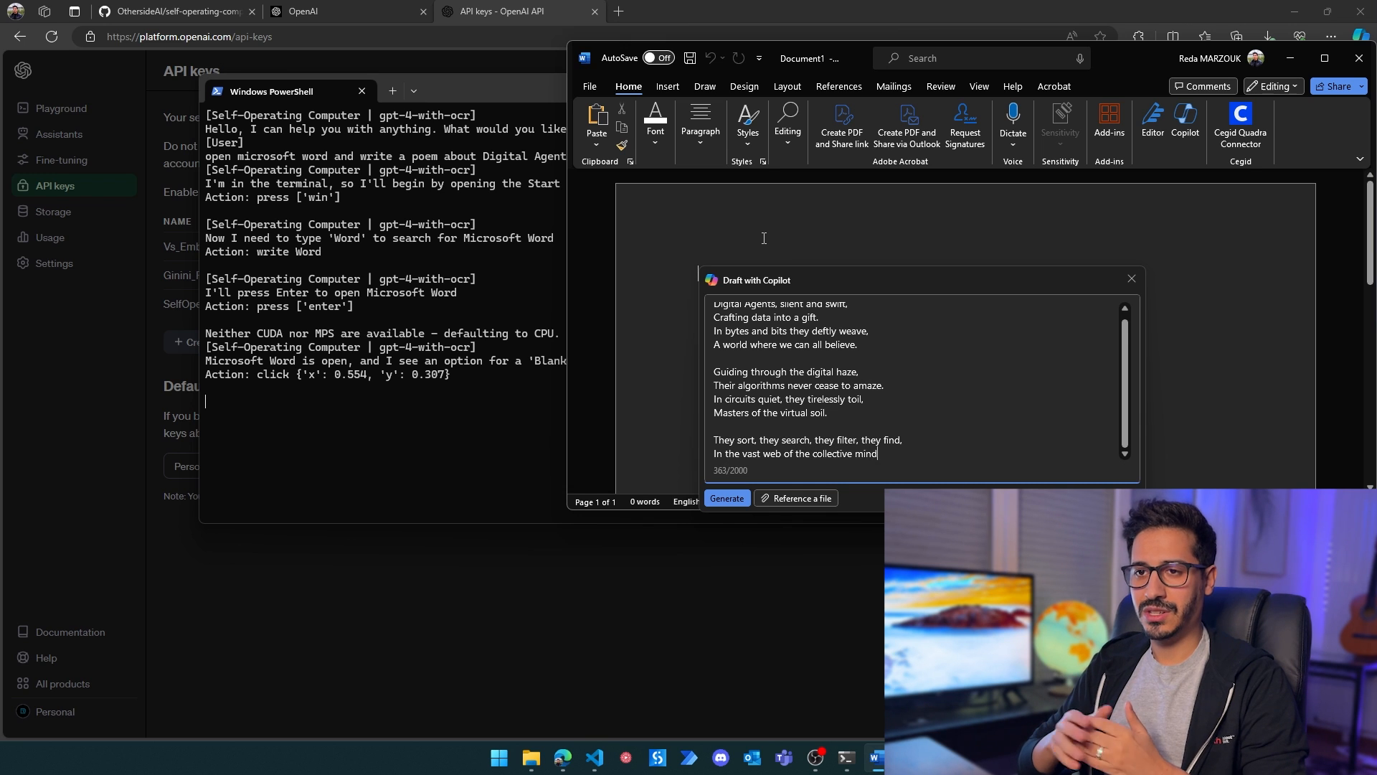
{"action": "key", "text": "Return"}
{"action": "type", "text": "Digital Agents, in"}
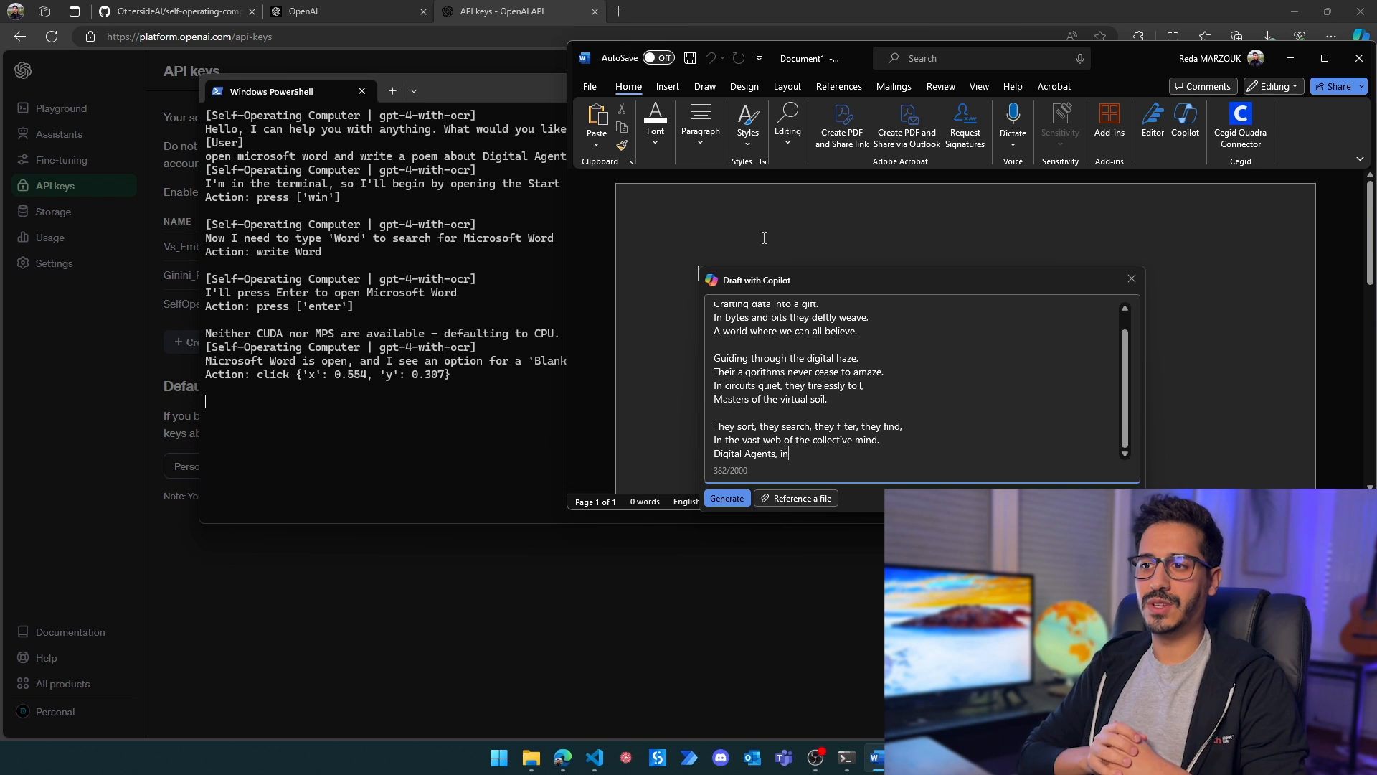
{"action": "type", "text": " them we trust,"}
{"action": "key", "text": "Return"}
{"action": "type", "text": "To "}
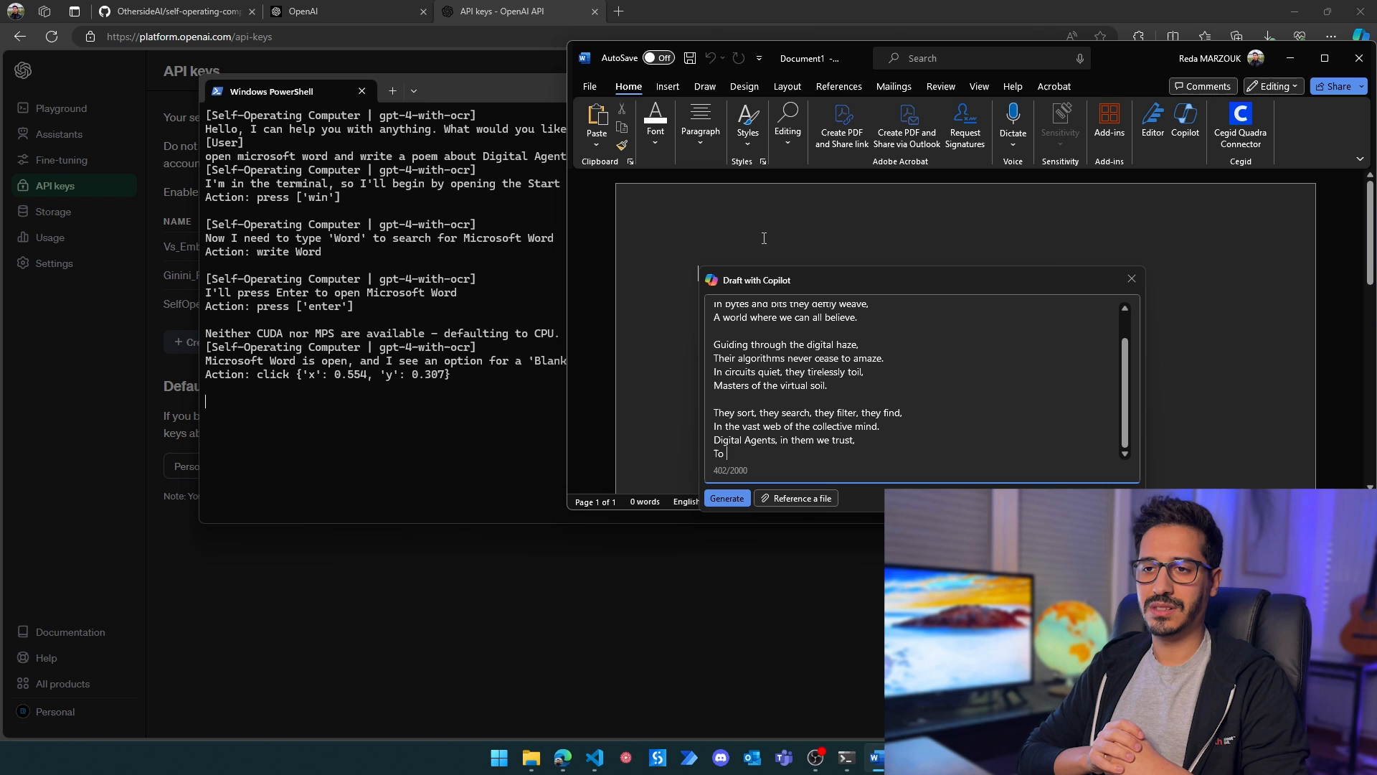
{"action": "type", "text": "navigate the cyberne"}
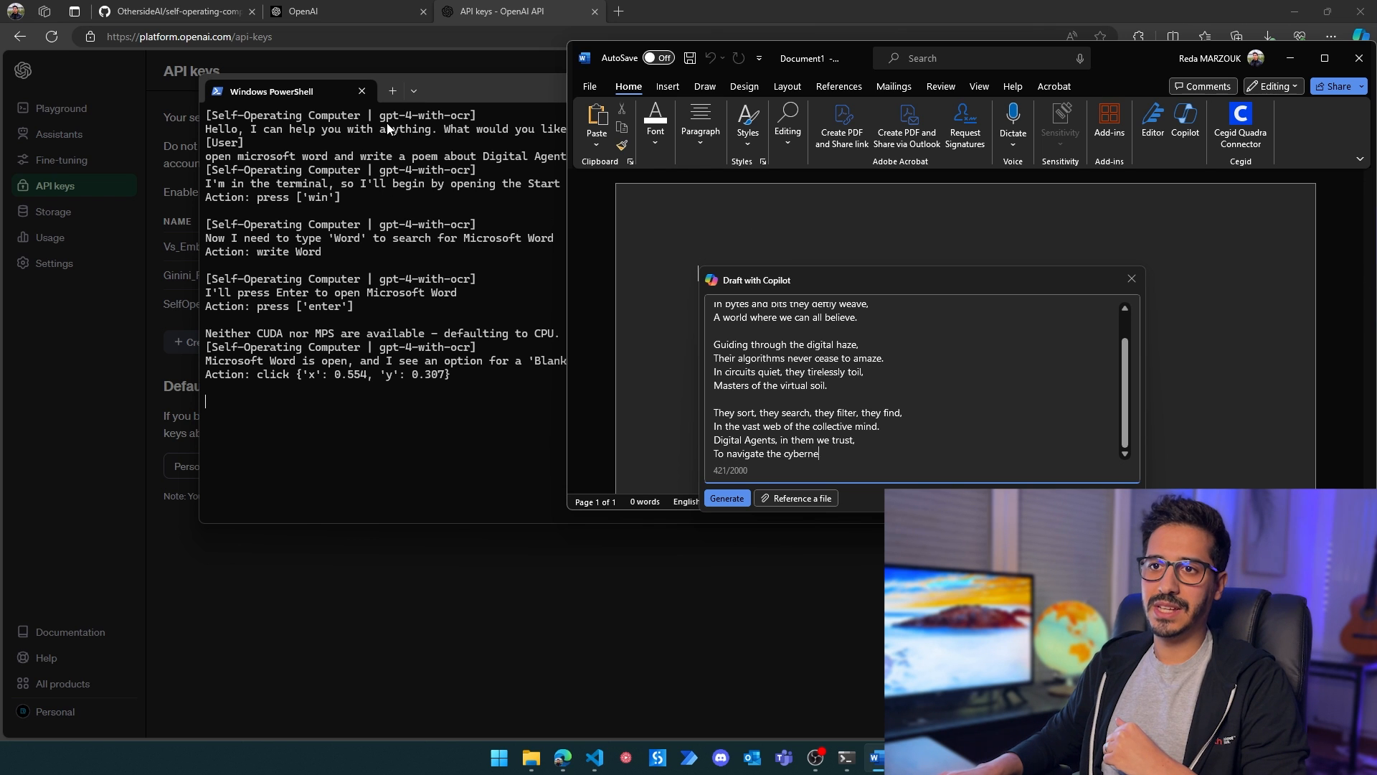
{"action": "type", "text": "tic gust."}
{"action": "key", "text": "Return"}
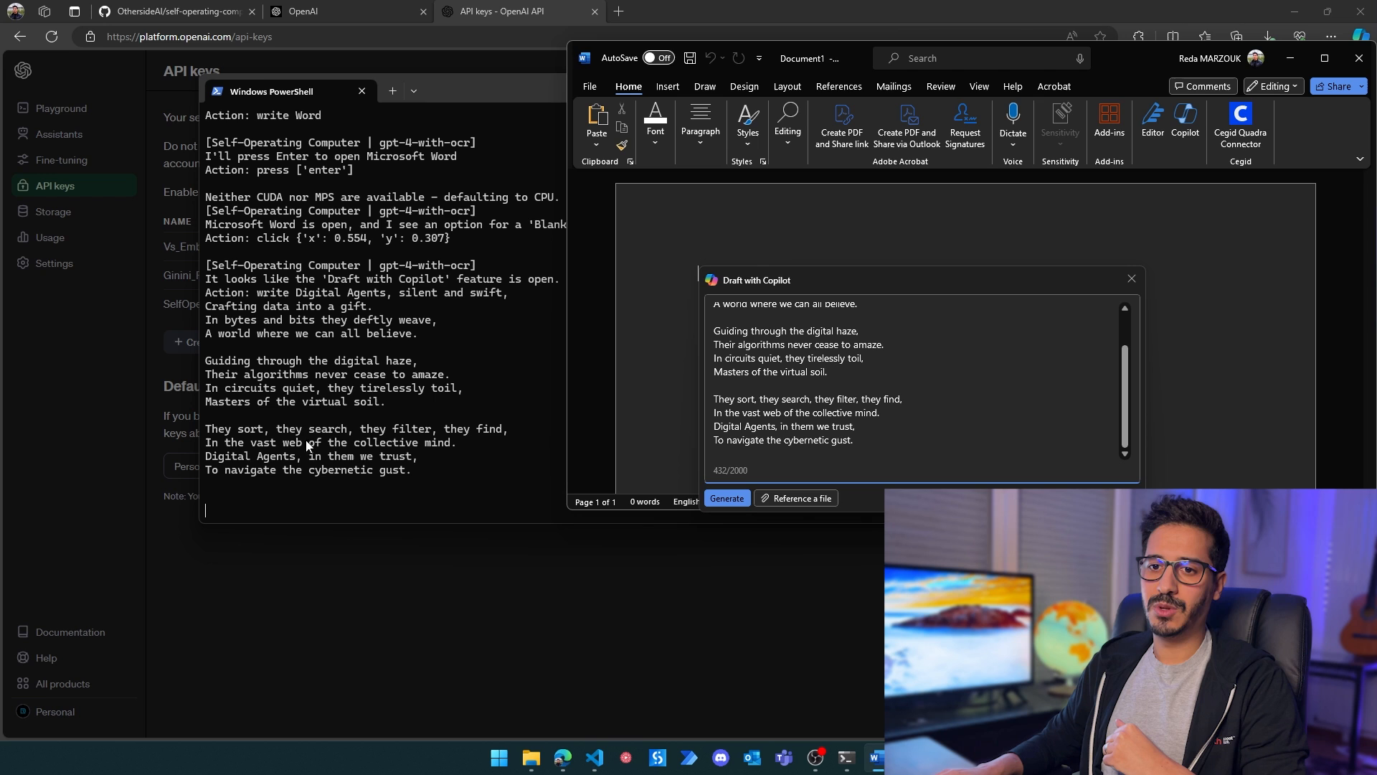
Step: Review the agent's log in the terminal and the finished poem in Word, ending on the terminal
{"action": "left_click", "coordinate": [416, 449]}
{"action": "left_click_drag", "start_coordinate": [523, 501], "coordinate": [782, 508]}
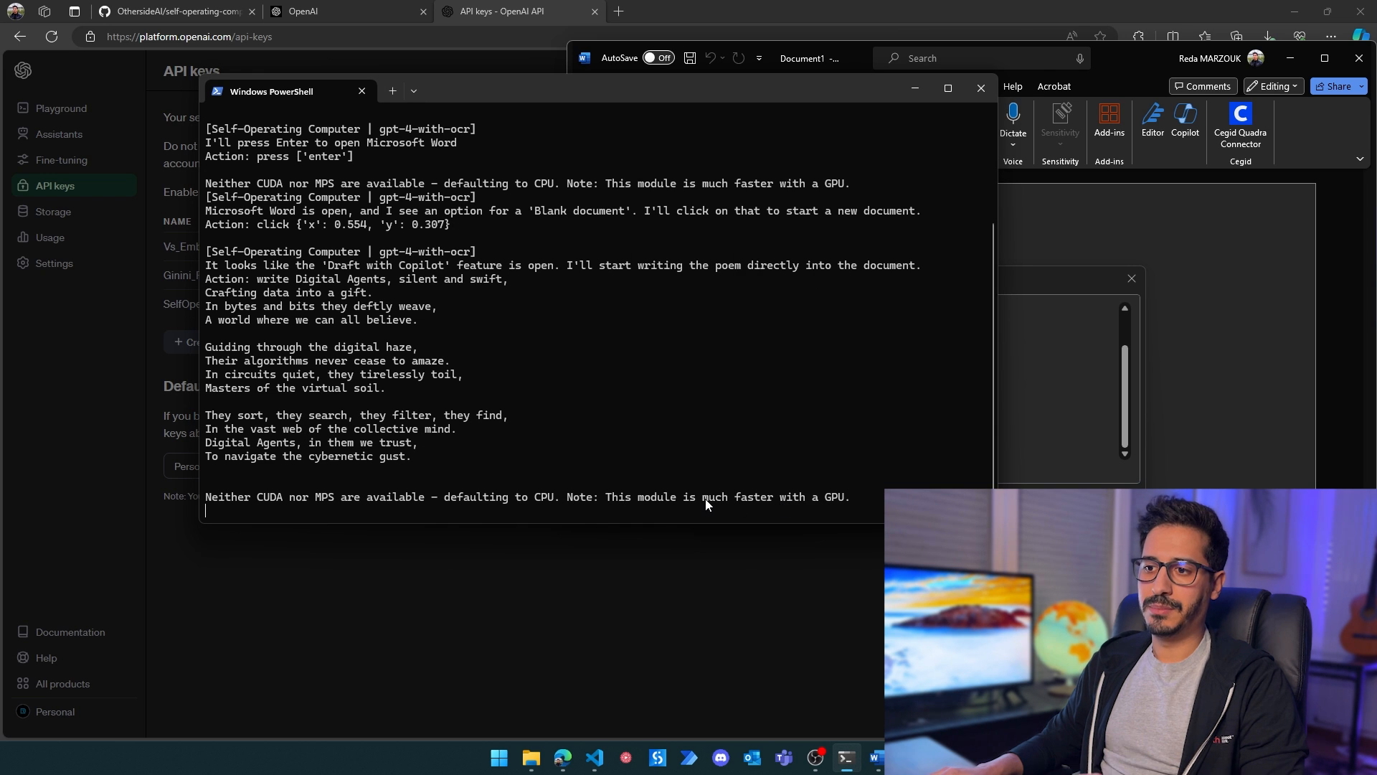
{"action": "left_click", "coordinate": [836, 502]}
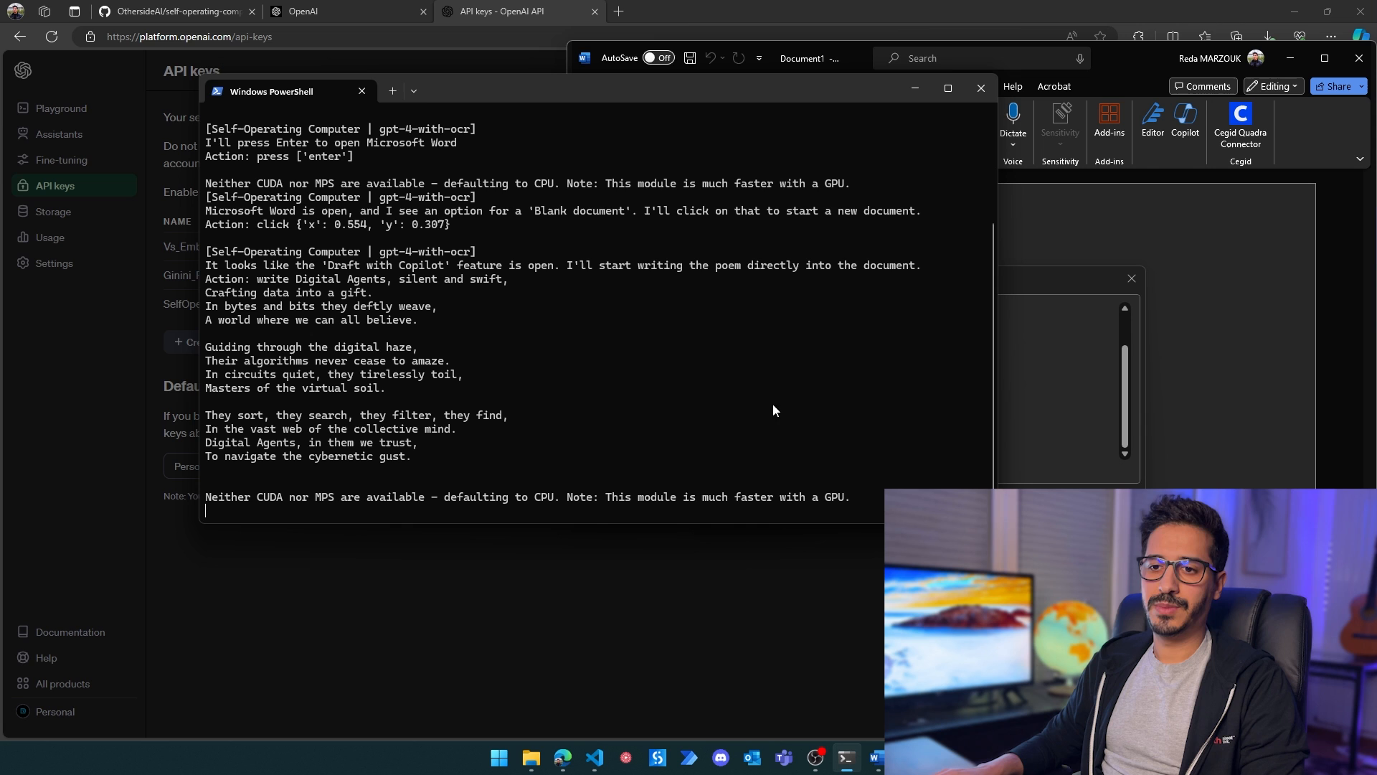
{"action": "left_click", "coordinate": [1087, 226]}
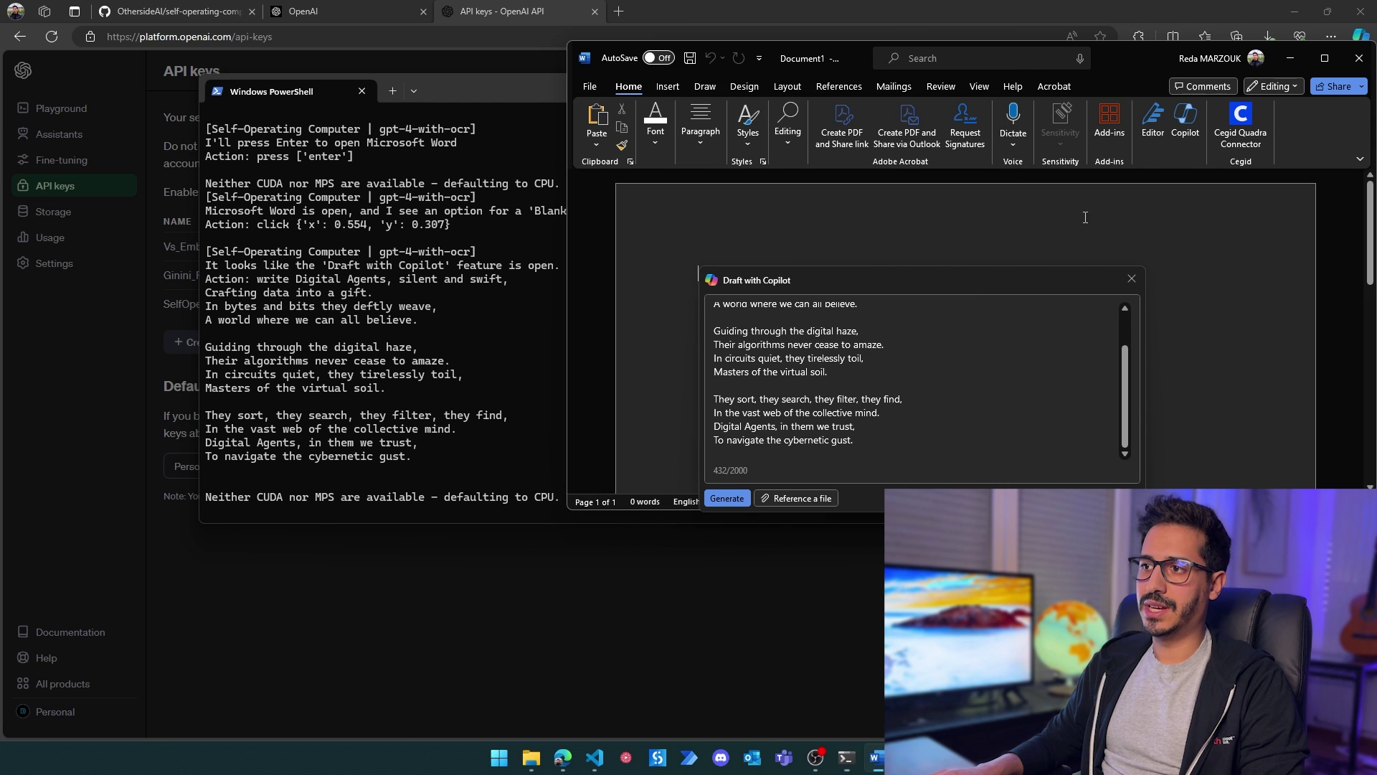
{"action": "left_click", "coordinate": [425, 439]}
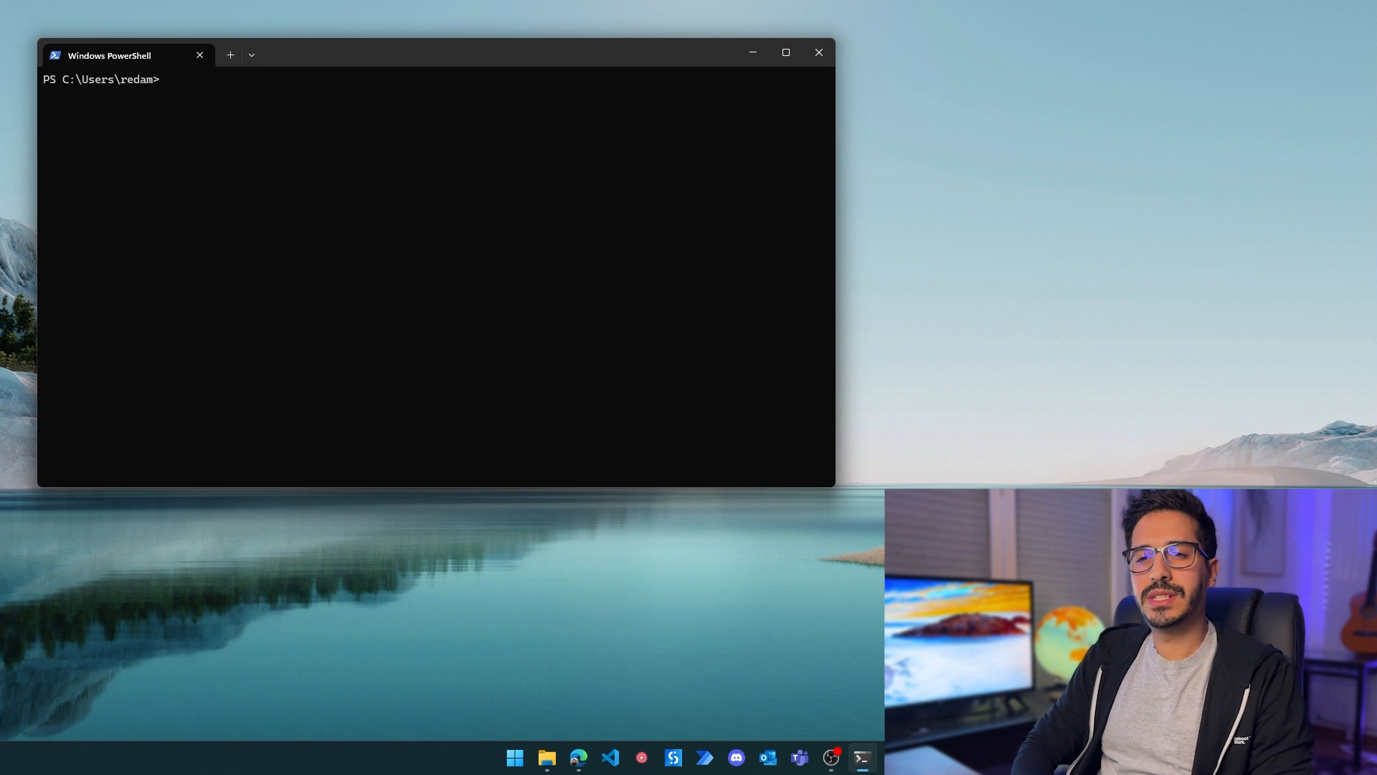
{"action": "type", "text": "operate"}
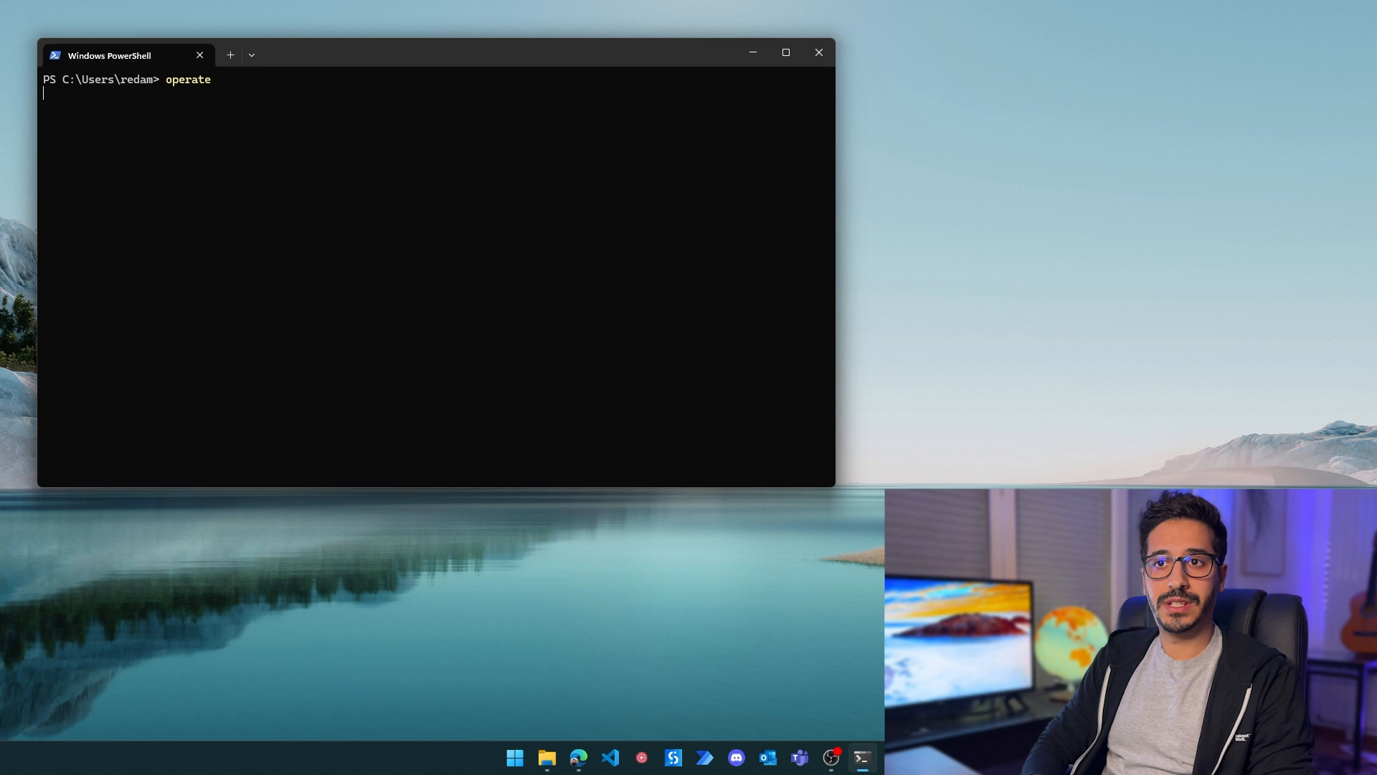
Step: Run operate again and ask the agent to find New York's weather in Chrome and write it into Word
{"action": "key", "text": "Return"}
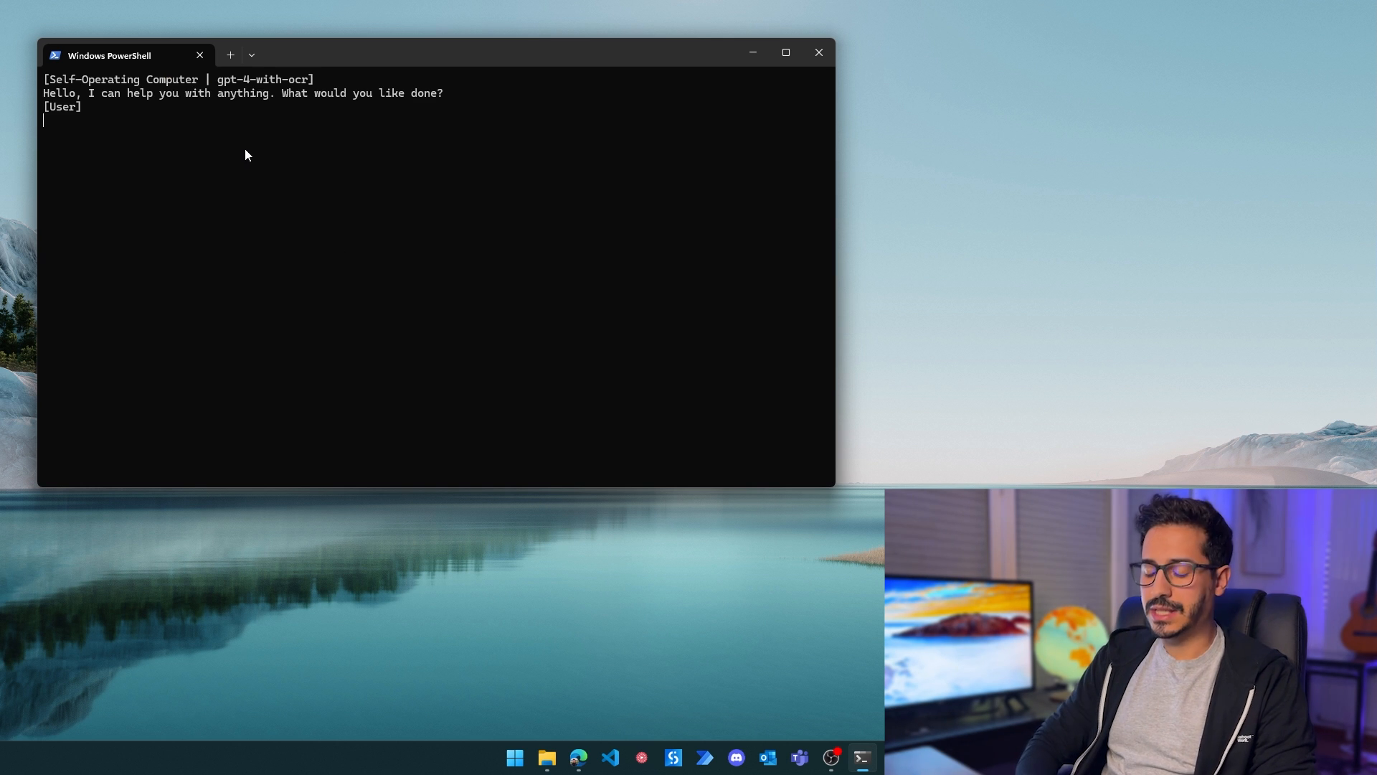
{"action": "type", "text": "open chrome and seac"}
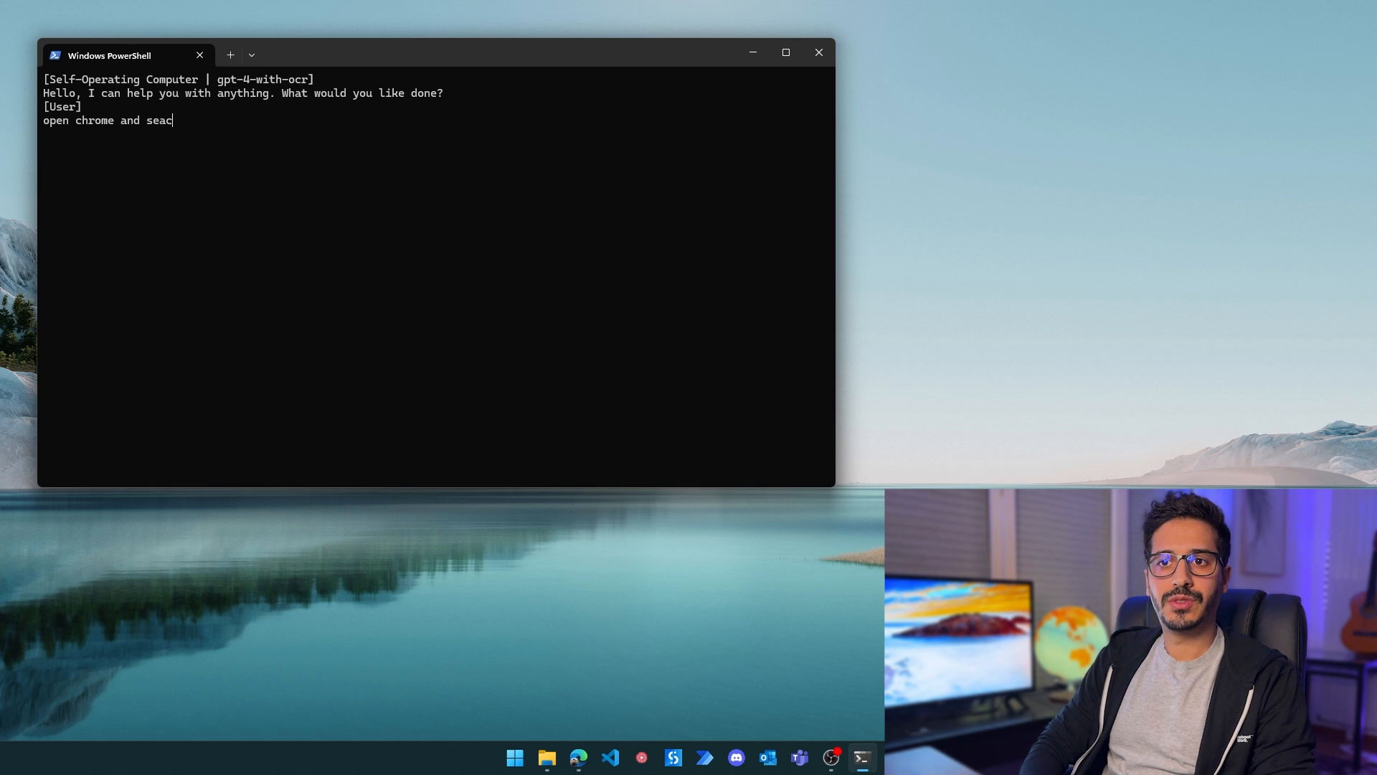
{"action": "key", "text": "BackSpace"}
{"action": "type", "text": "rch for the weather in "}
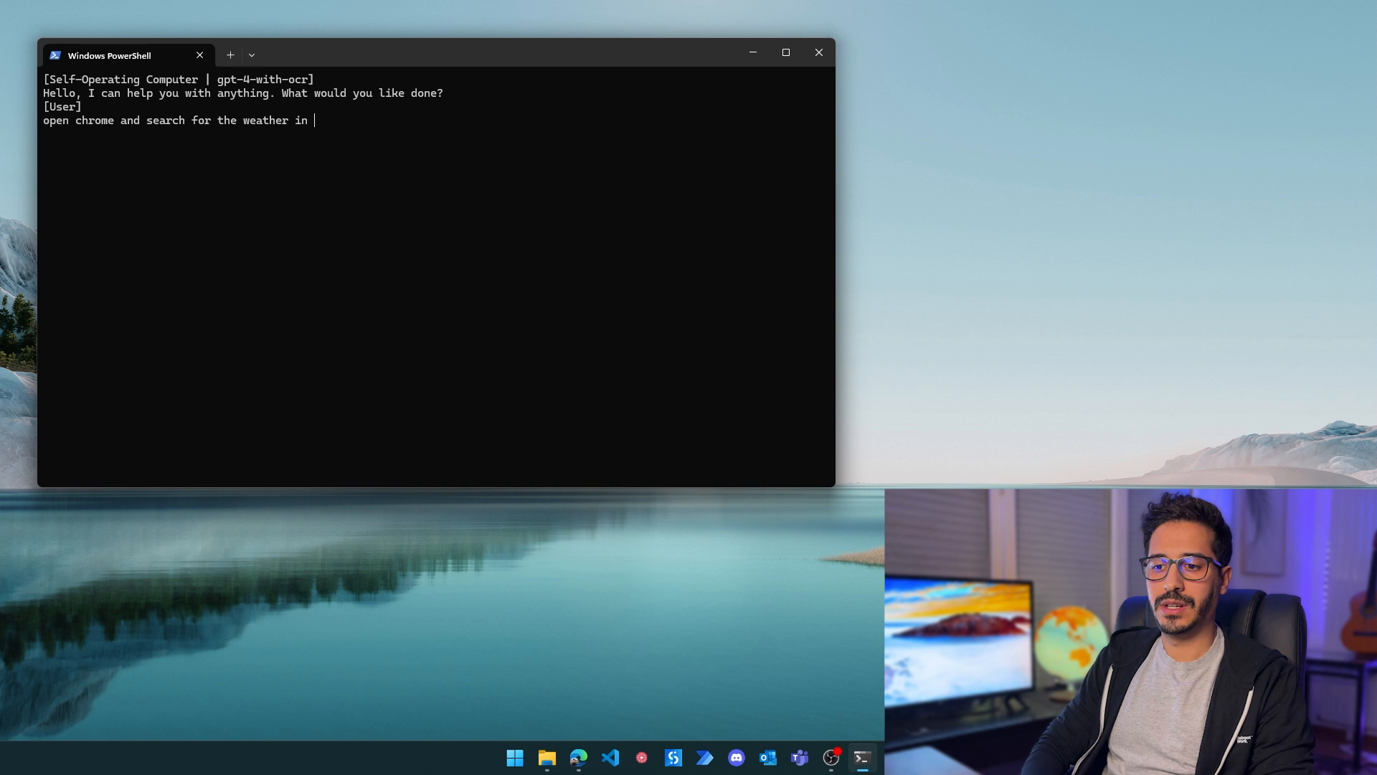
{"action": "type", "text": "new york and then open "}
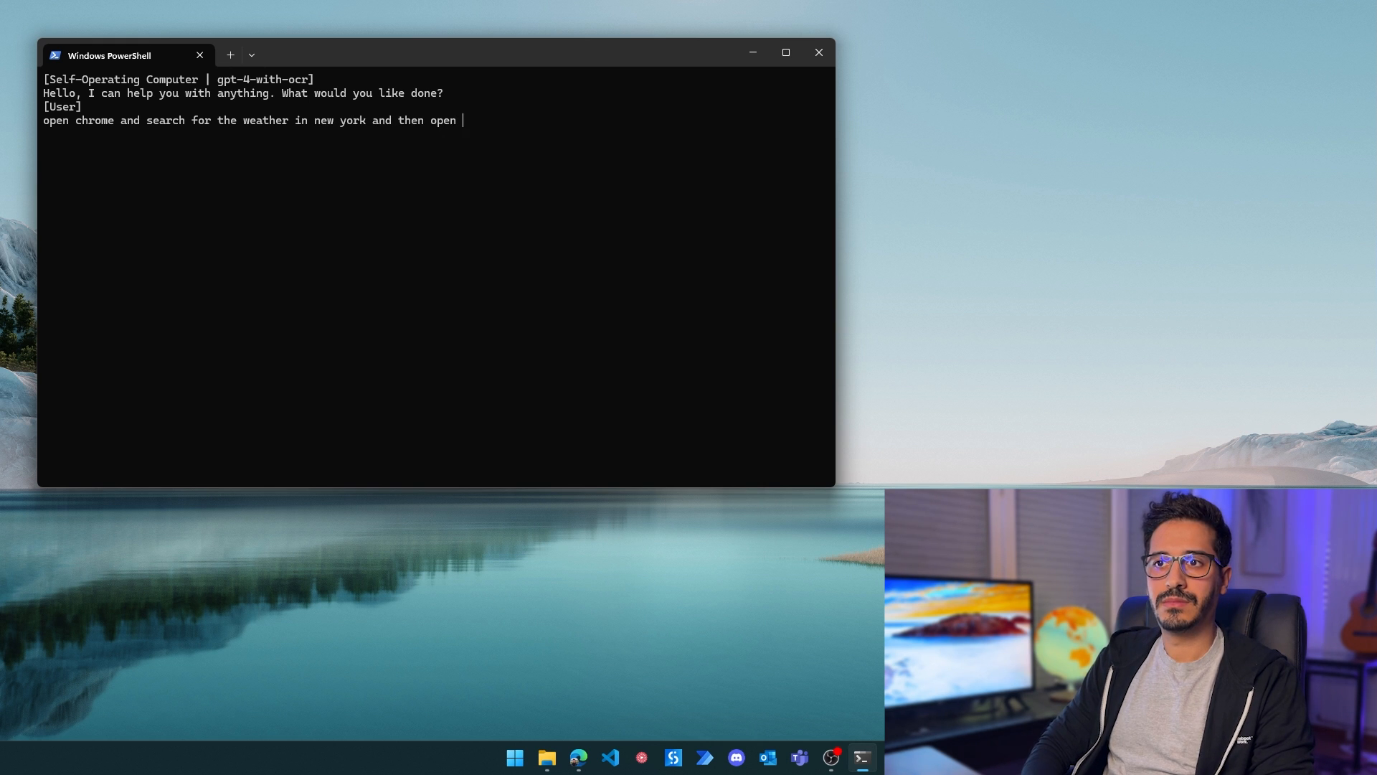
{"action": "type", "text": "word and write the value"}
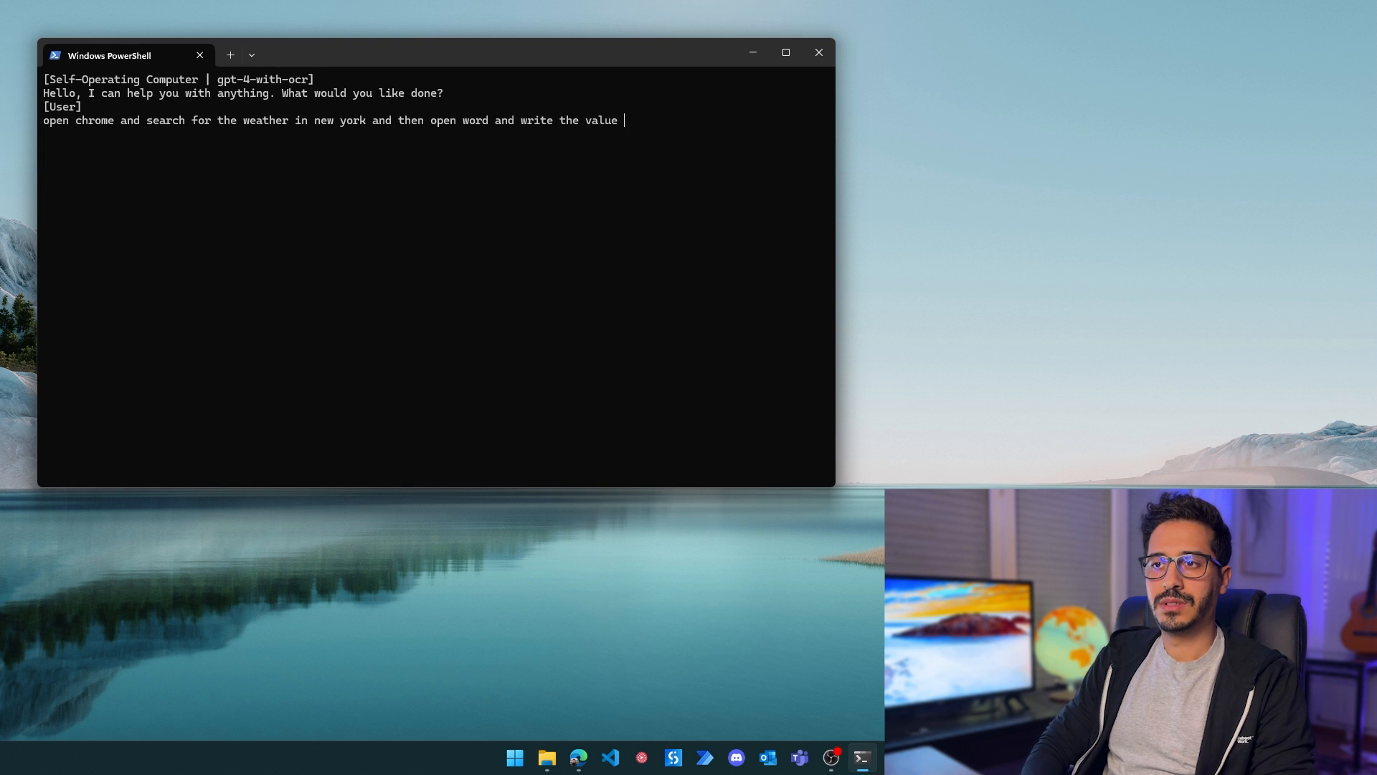
{"action": "type", "text": "that "}
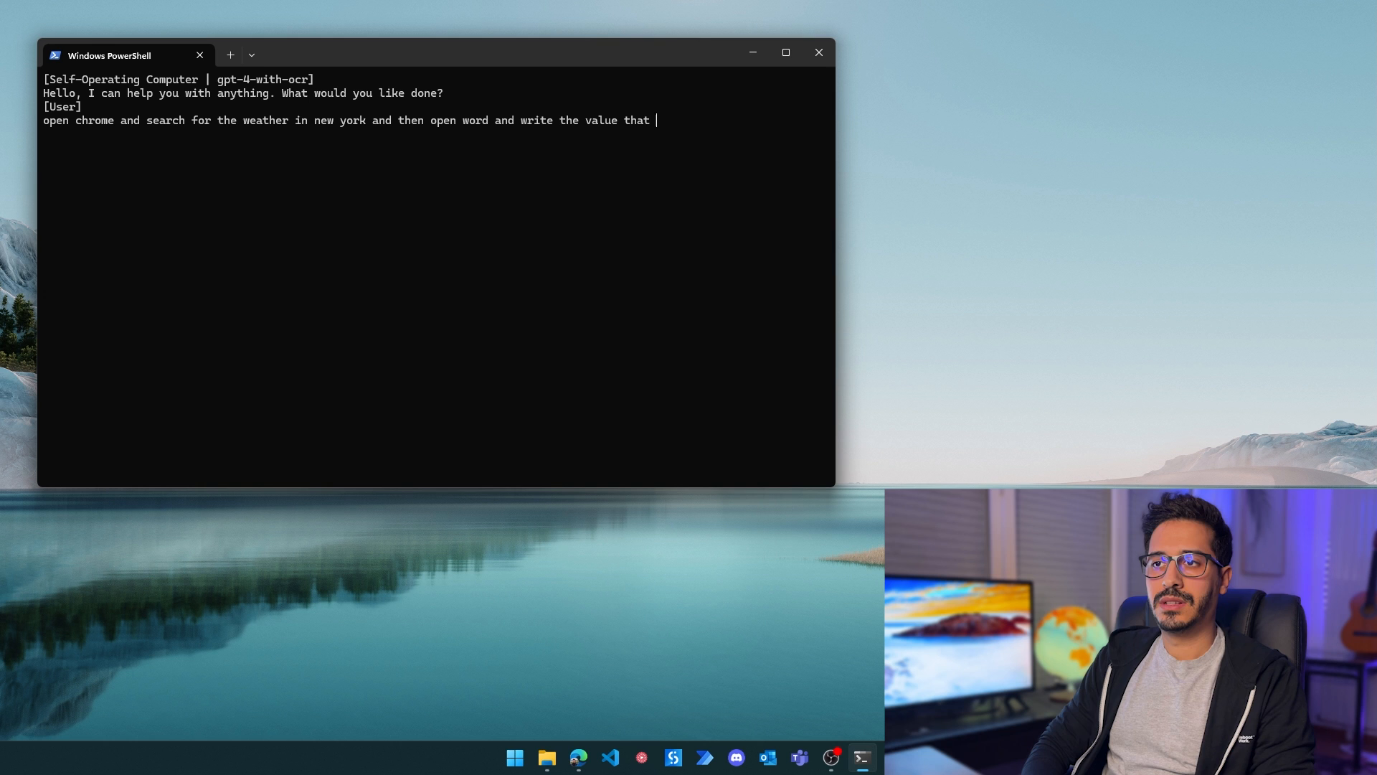
{"action": "type", "text": "you"}
{"action": "type", "text": "'re "}
{"action": "type", "text": "rea"}
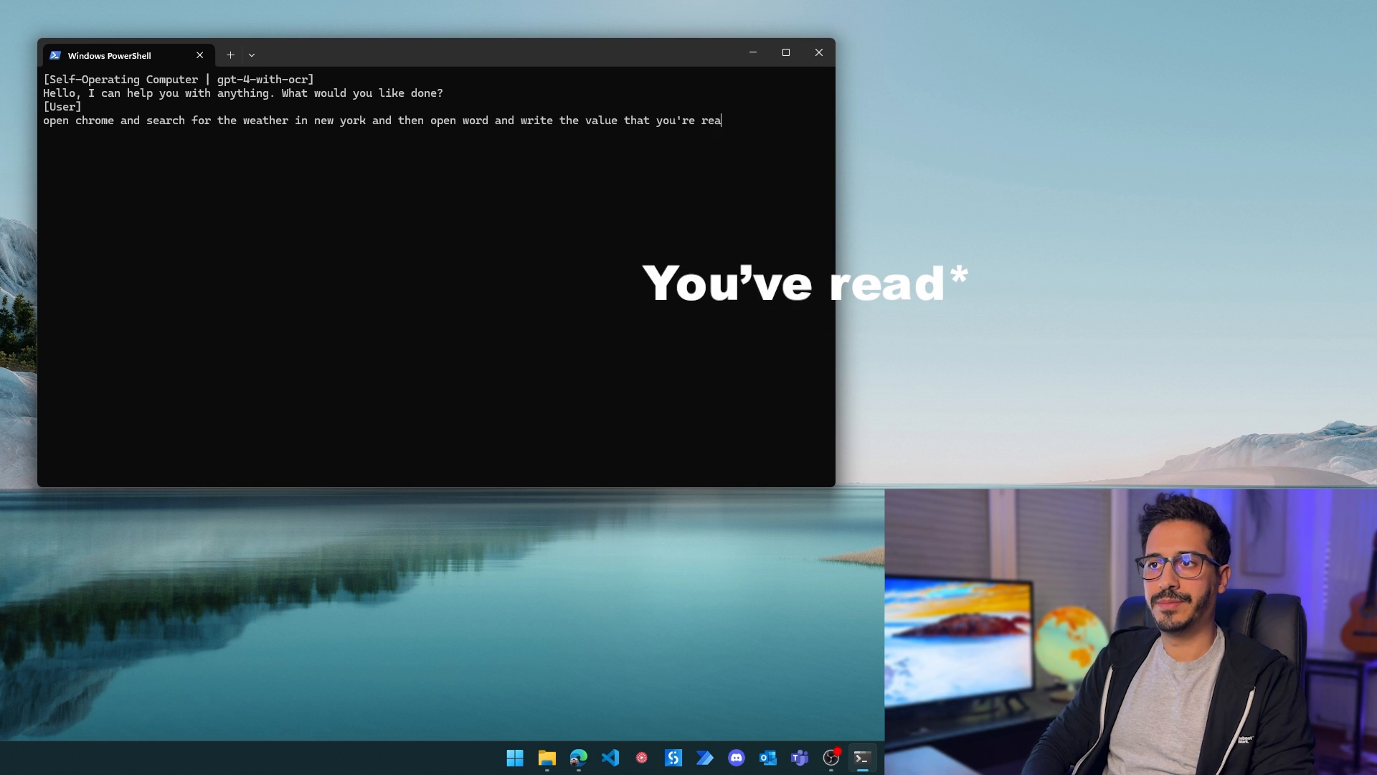
{"action": "type", "text": "d"}
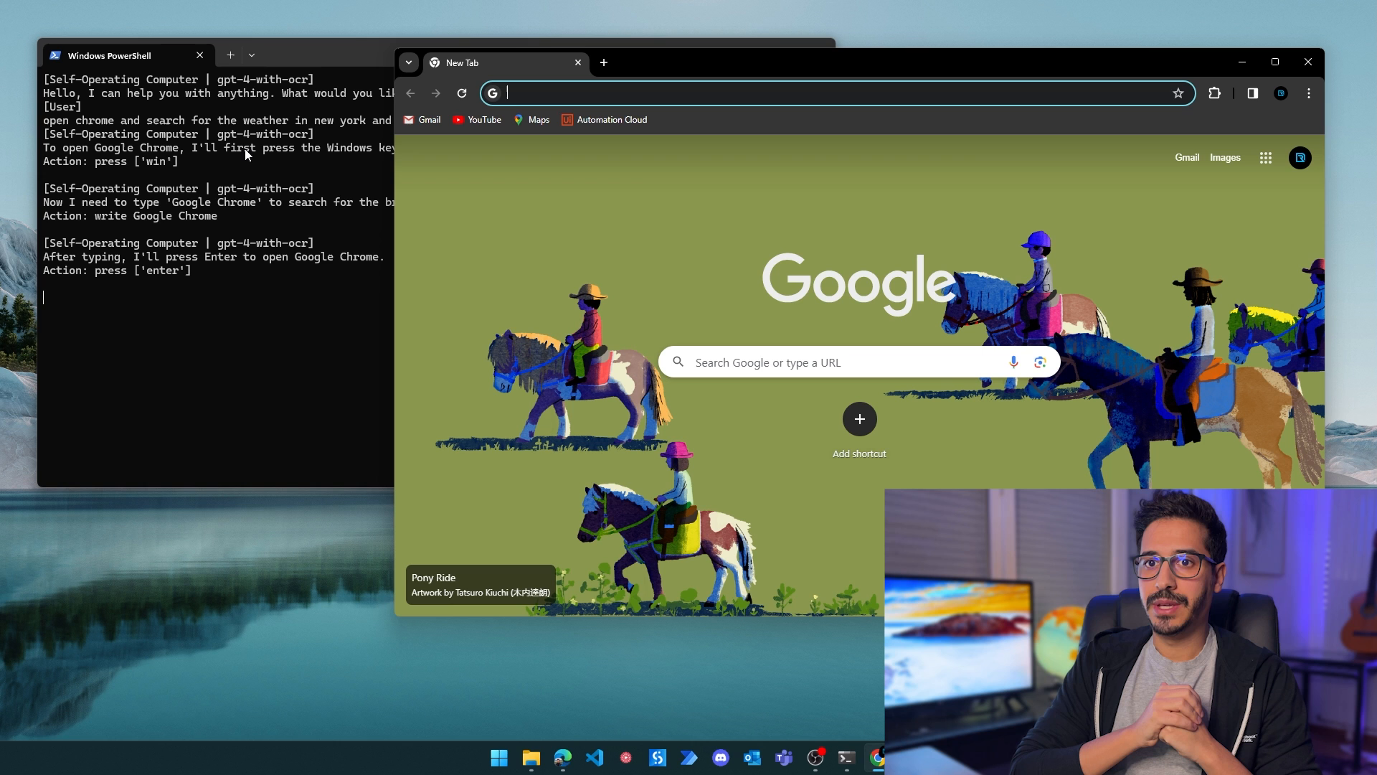
{"action": "type", "text": "weath"}
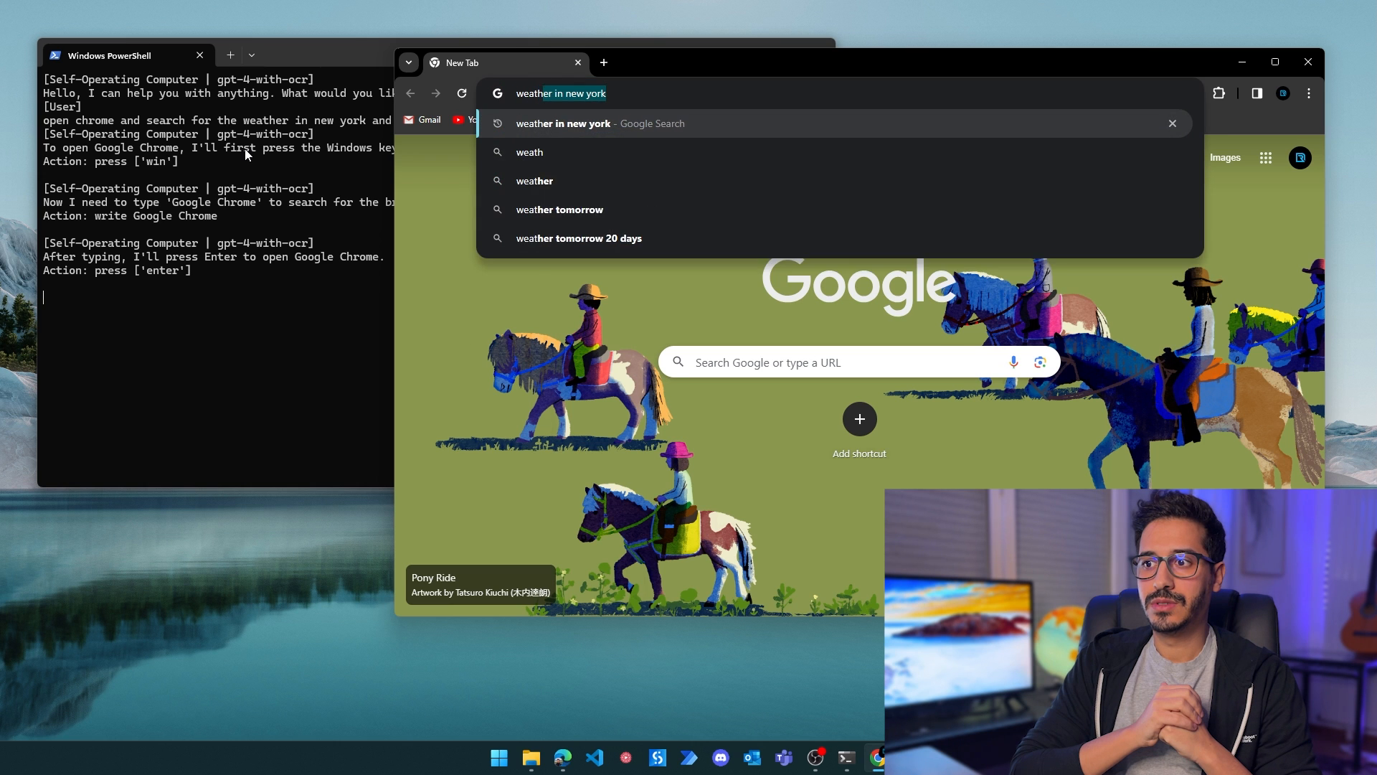
{"action": "type", "text": "er in New York"}
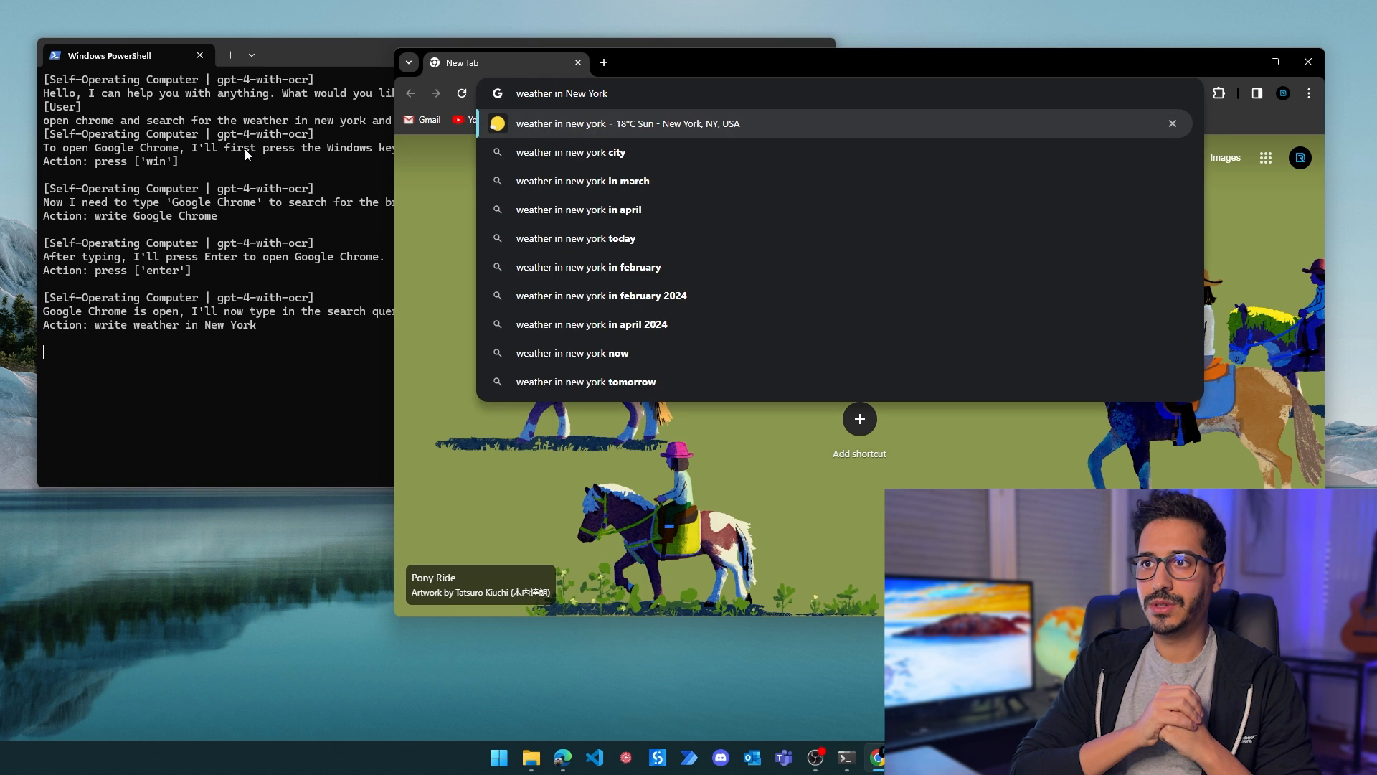
Step: The agent searches 'weather in New York' in Chrome, getting 18 °C and sunny
{"action": "key", "text": "Return"}
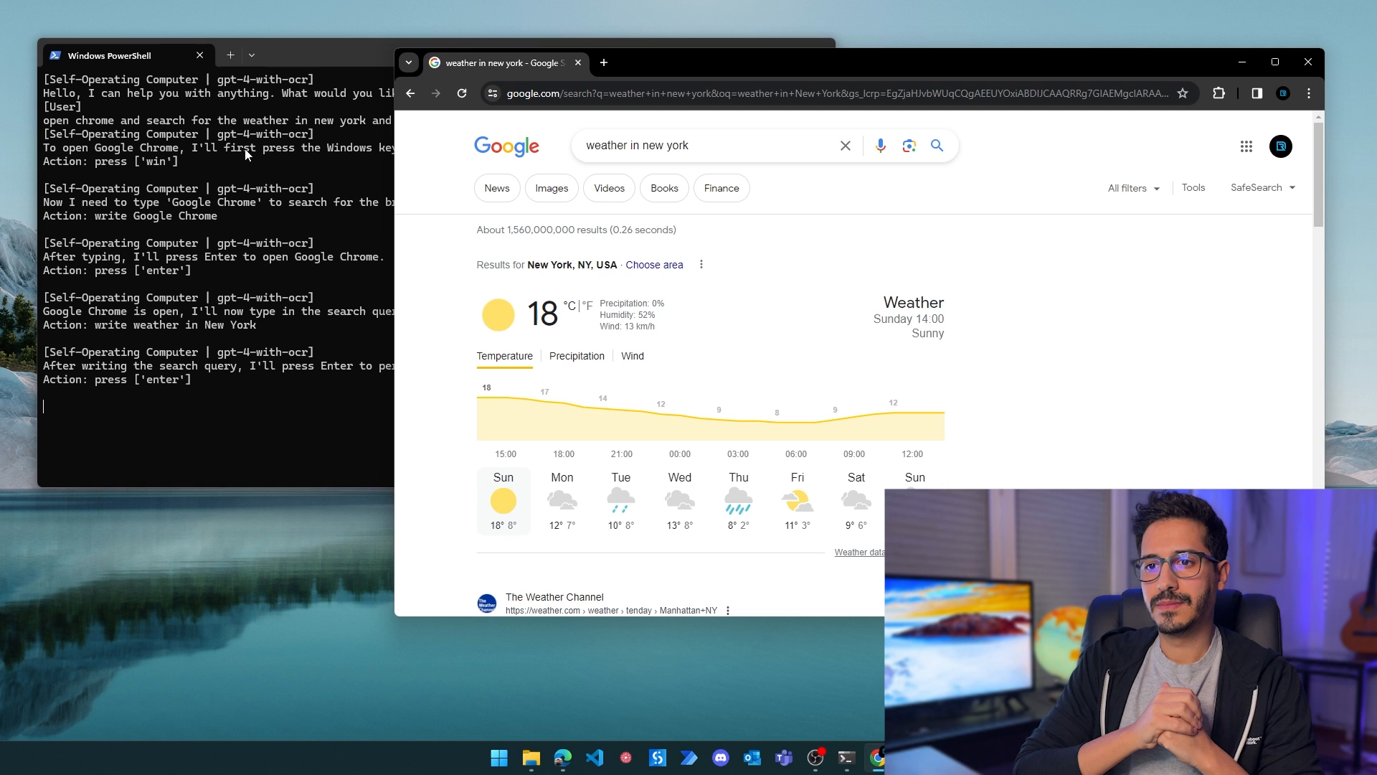
Step: The agent launches Word from Windows search and starts a new blank document for the weather sentence
{"action": "key", "text": "super"}
{"action": "type", "text": "Word"}
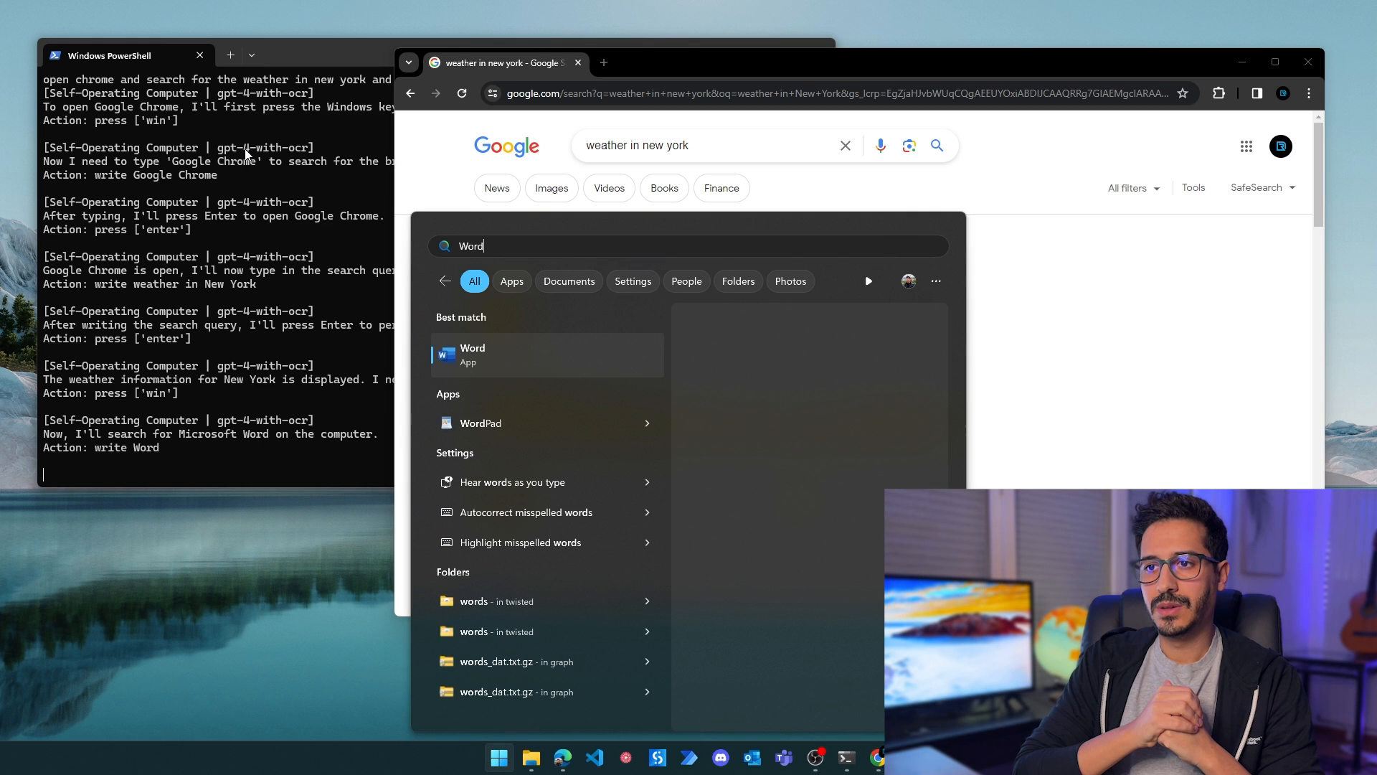
{"action": "key", "text": "Return"}
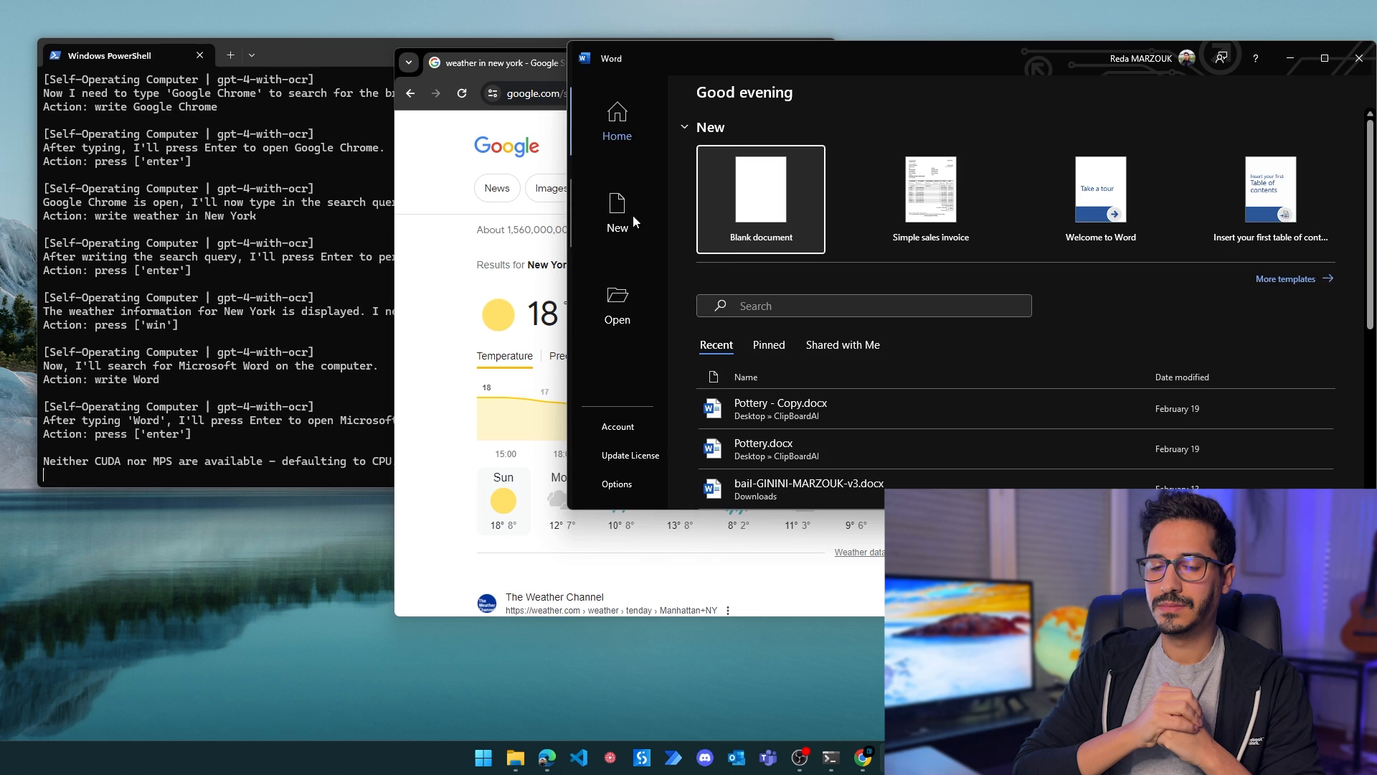
{"action": "left_click", "coordinate": [763, 238]}
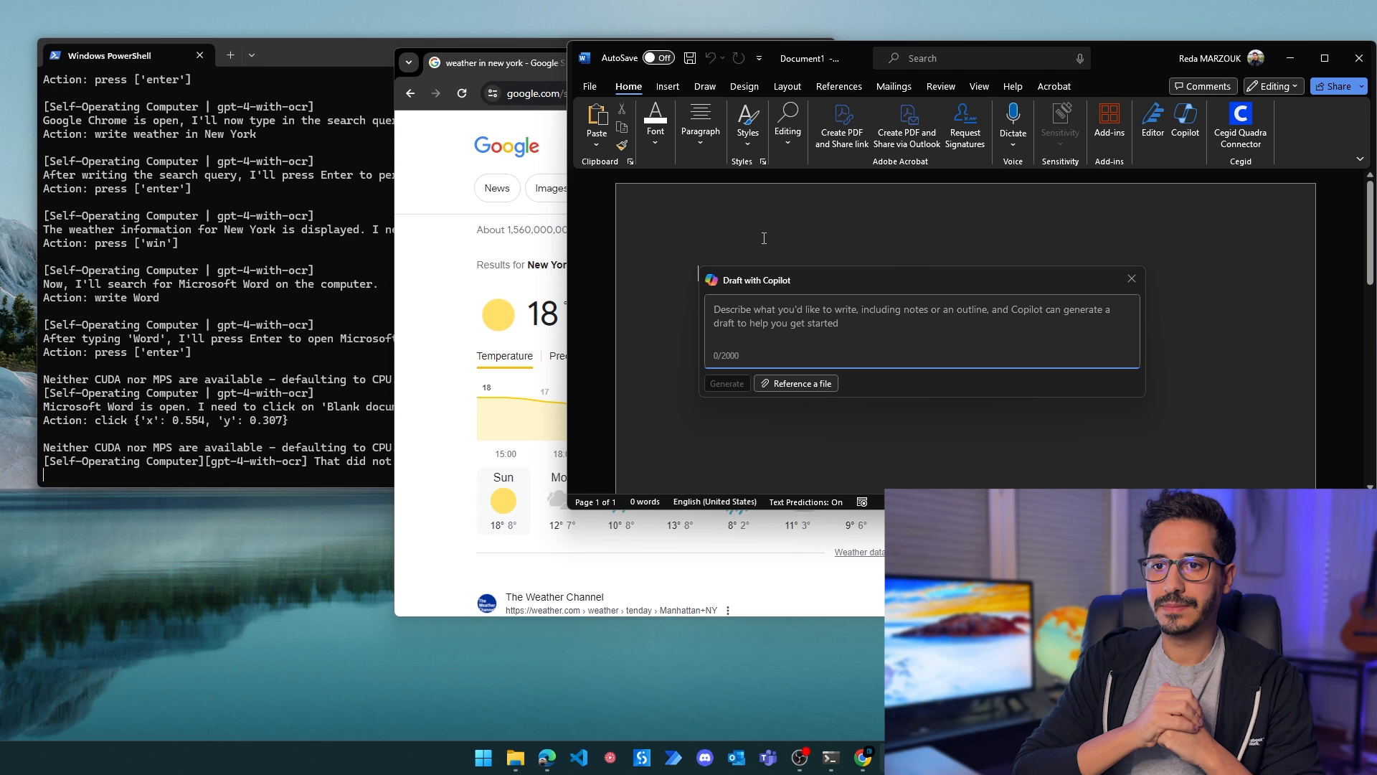
{"action": "type", "text": "The weather in New York is 18C and sunn"}
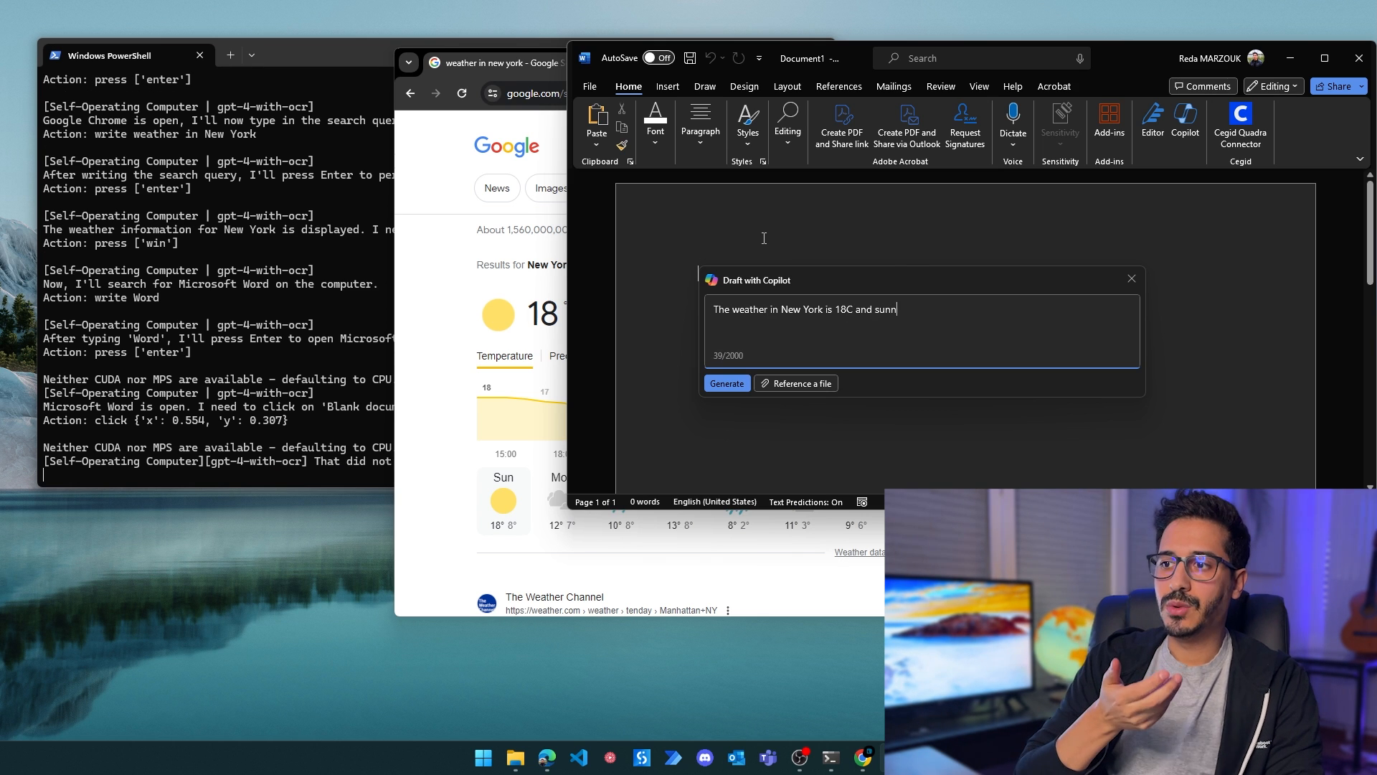
{"action": "type", "text": "y."}
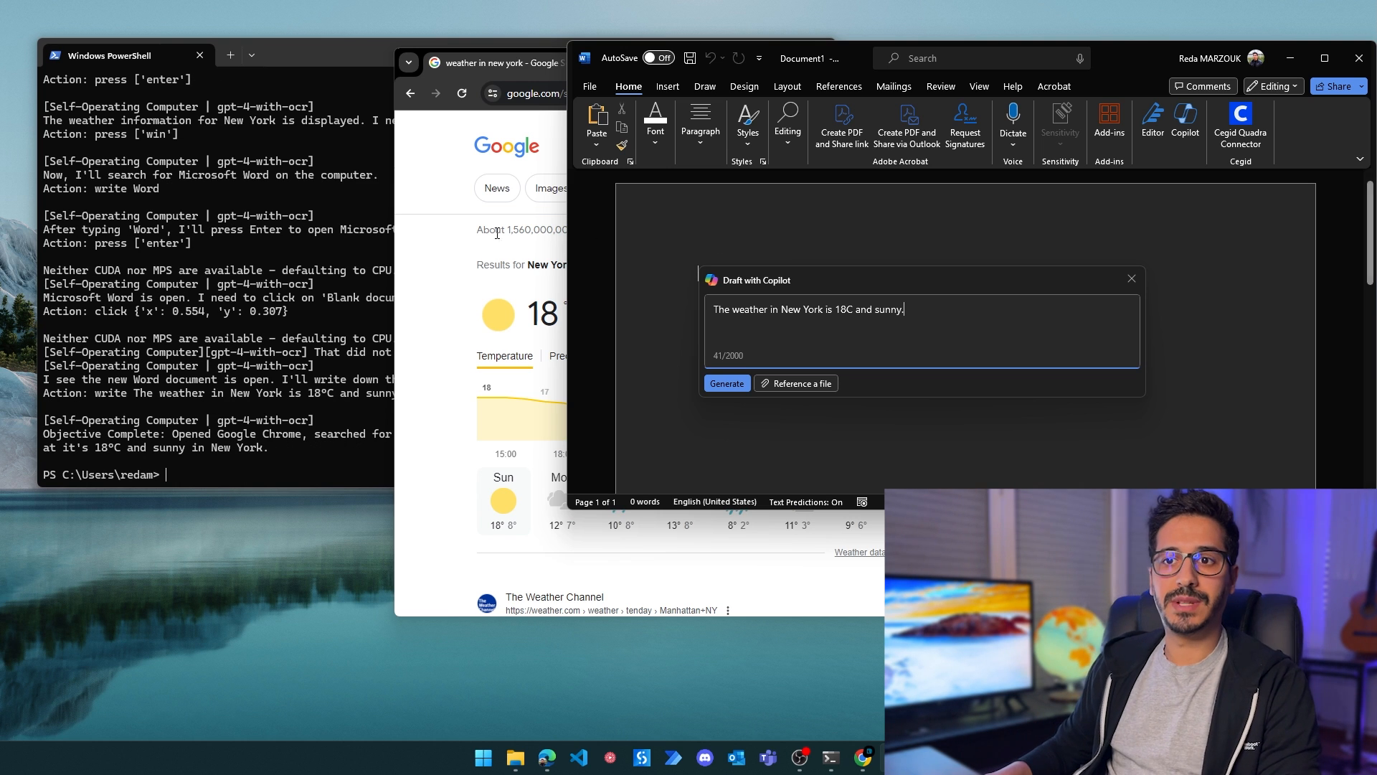
Step: Check the agent log, dismiss the Copilot draft saying New York is 18C and sunny, and bring Chrome forward
{"action": "left_click", "coordinate": [369, 229]}
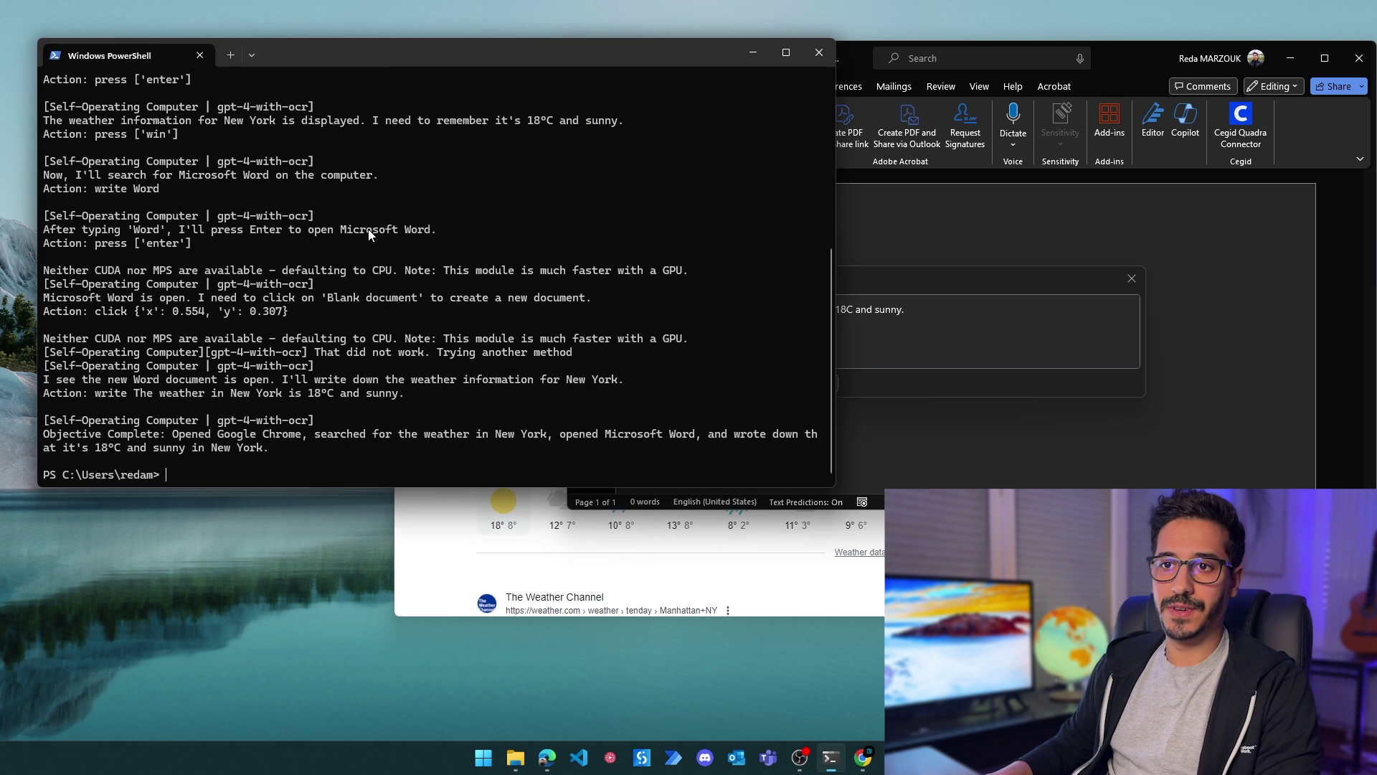
{"action": "left_click", "coordinate": [920, 293]}
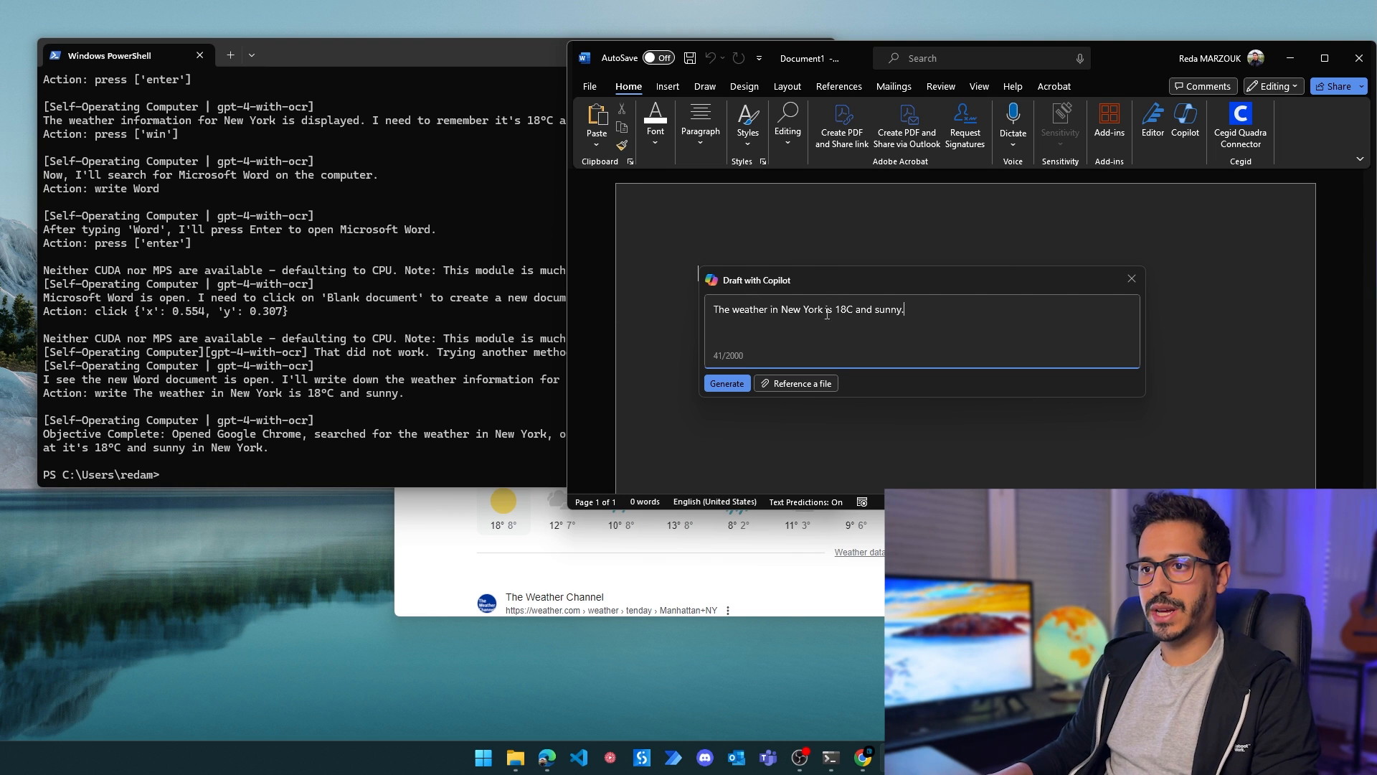
{"action": "left_click", "coordinate": [1133, 279]}
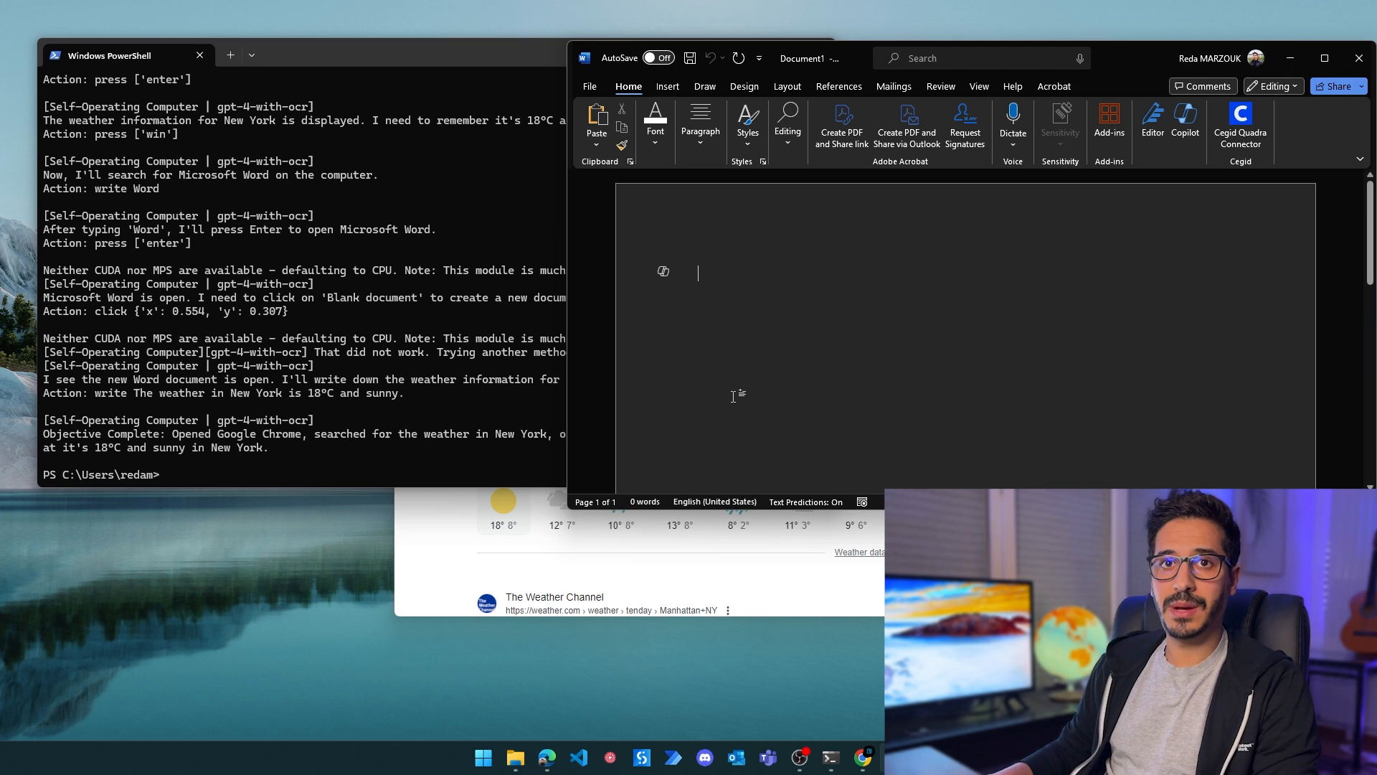
{"action": "left_click", "coordinate": [460, 525]}
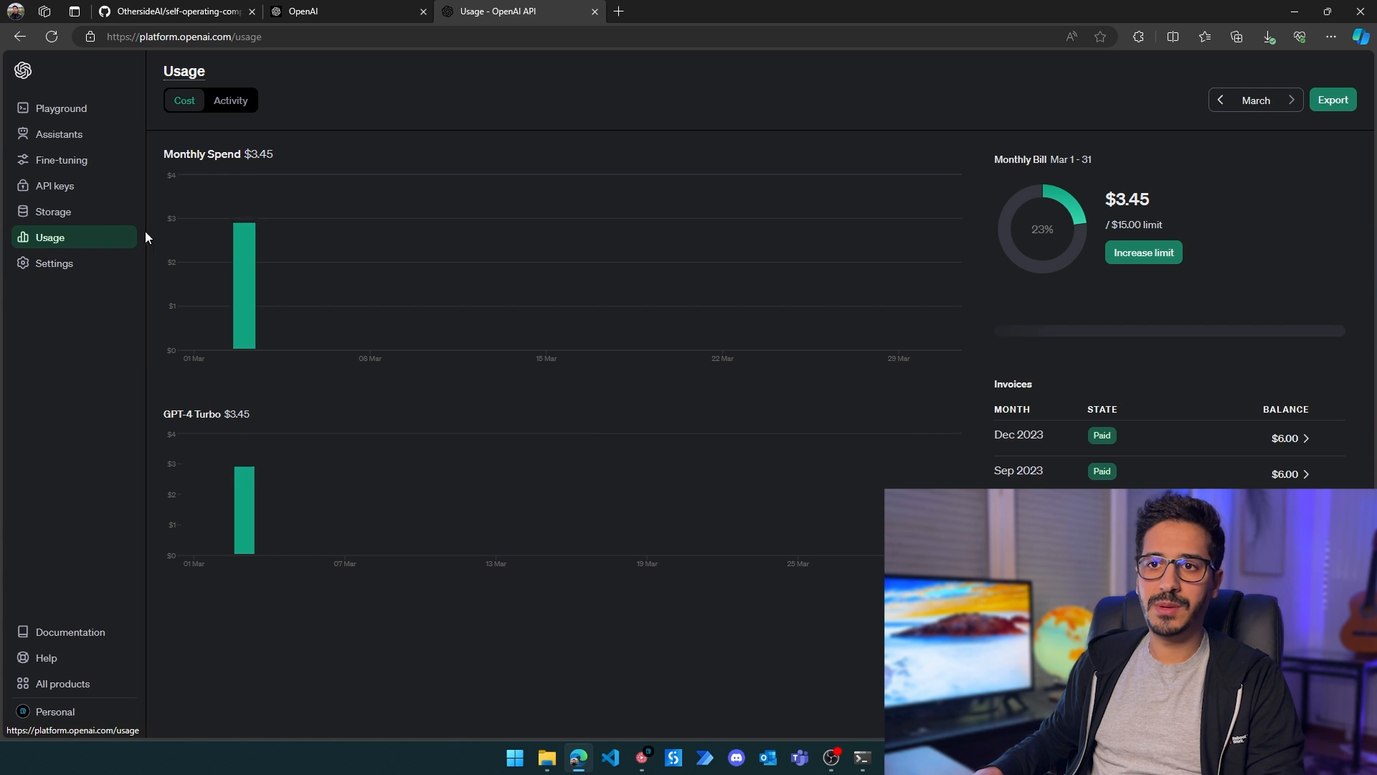
{"action": "left_click", "coordinate": [231, 100]}
{"action": "mouse_move", "coordinate": [621, 248]}
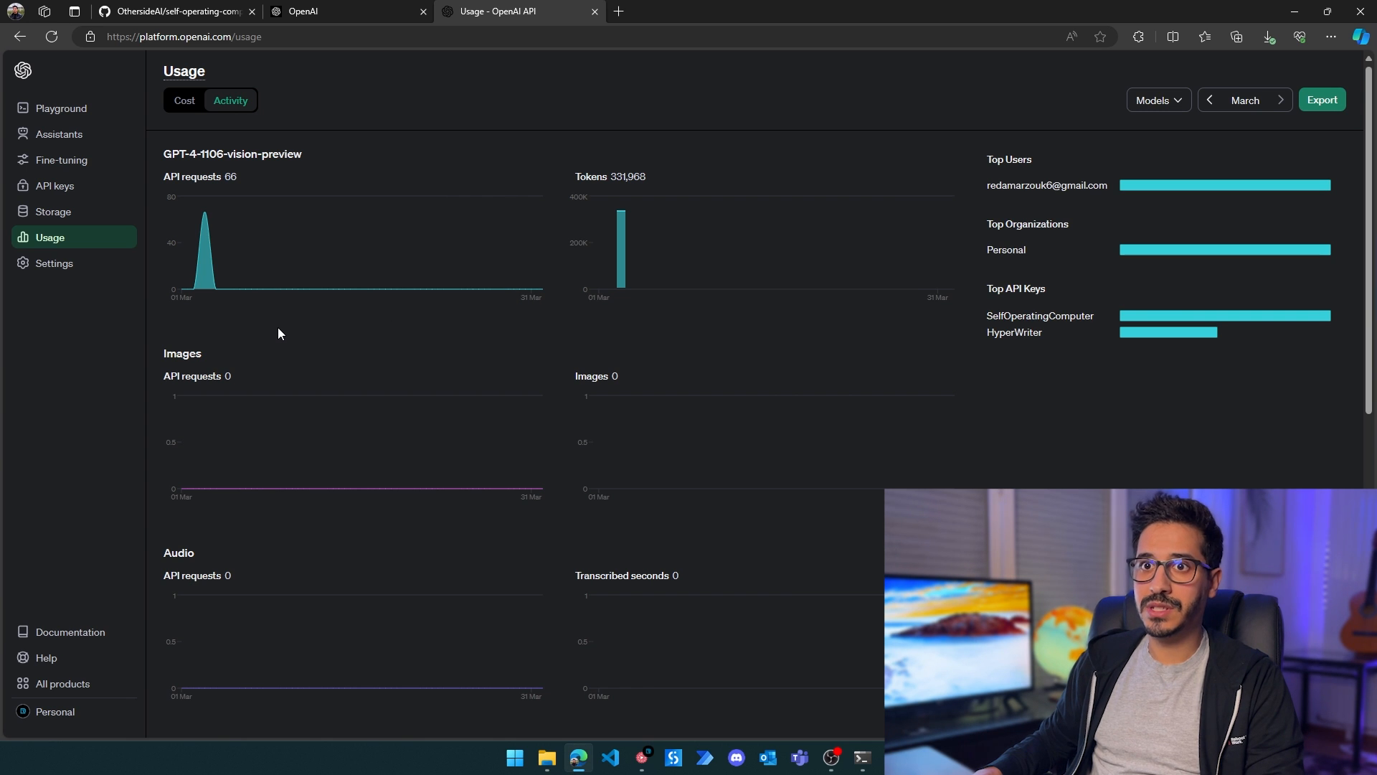
{"action": "left_click", "coordinate": [185, 101]}
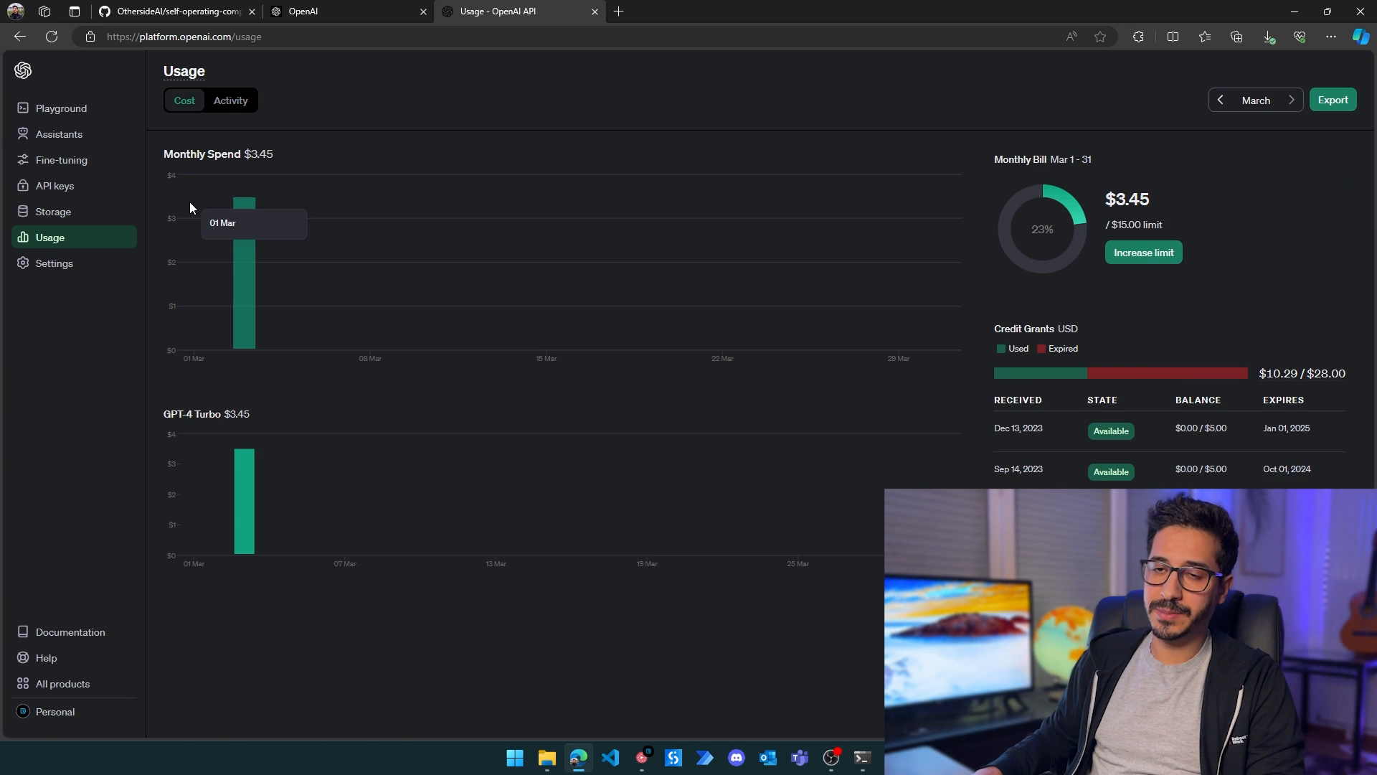
{"action": "left_click", "coordinate": [230, 100]}
{"action": "left_click", "coordinate": [184, 102]}
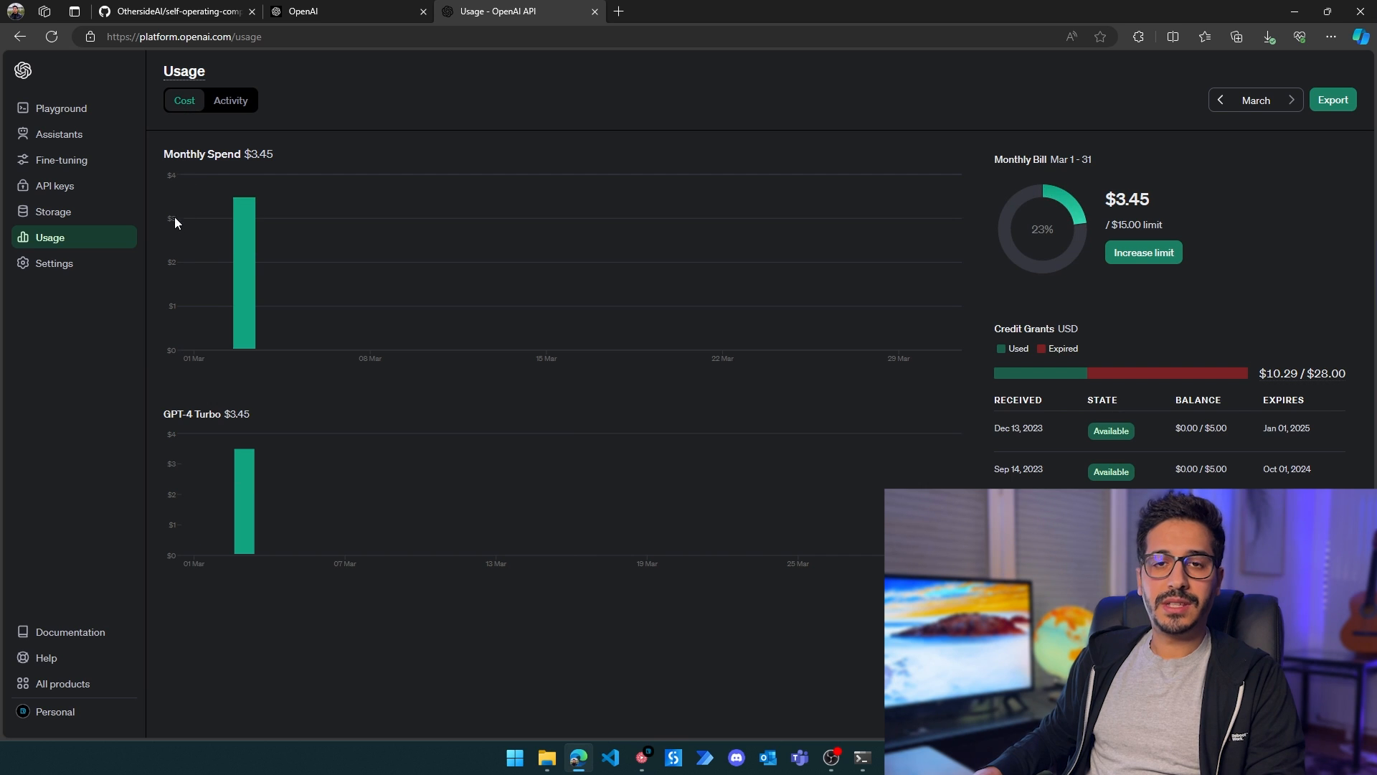